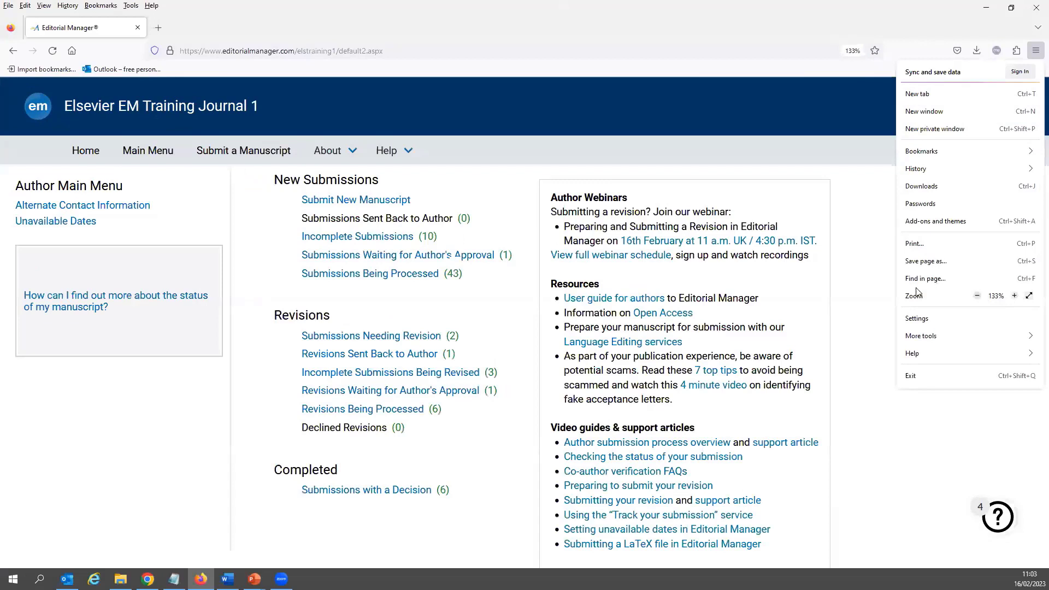
- Open the list of submissions needing revision and look over its entries
left_click(851, 284)
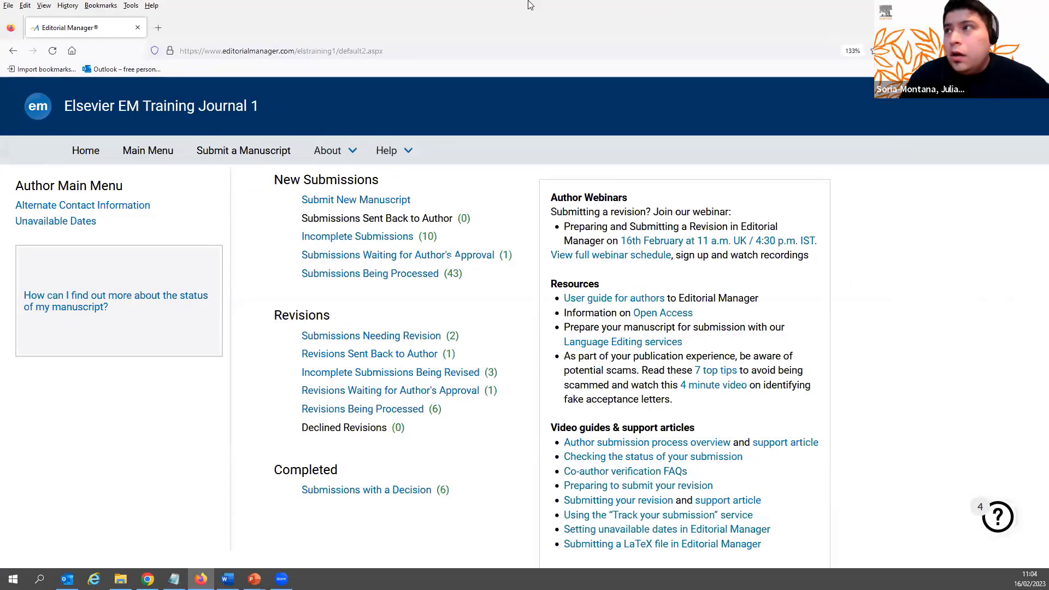
left_click(291, 13)
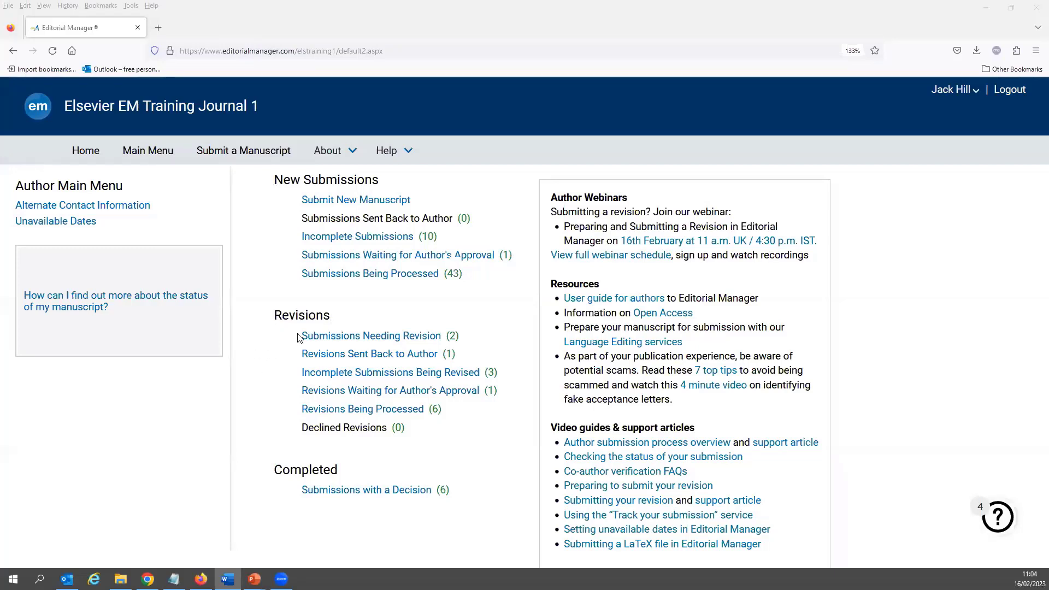
left_click(359, 340)
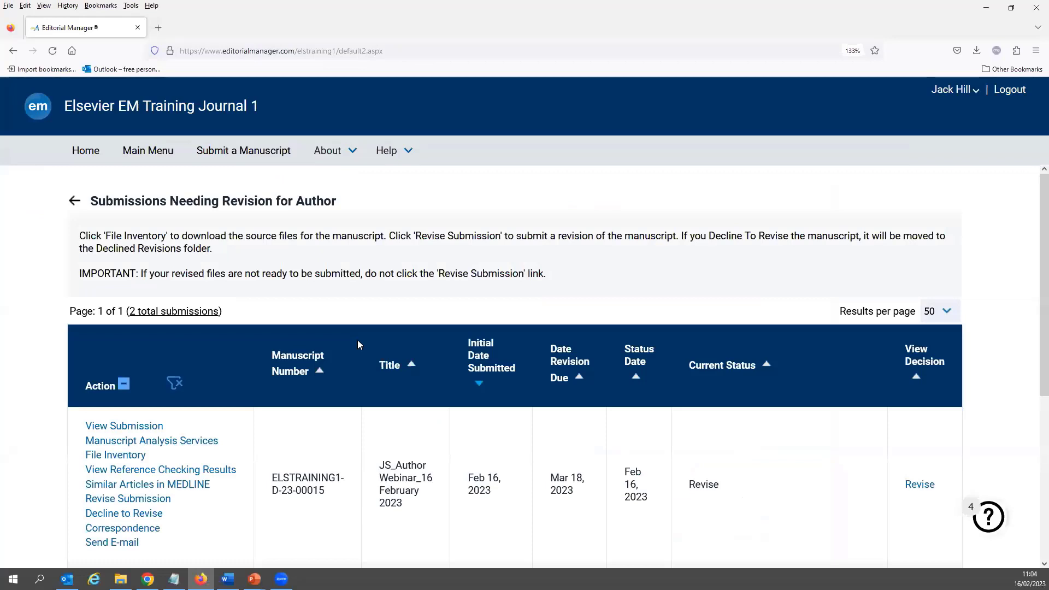
scroll(358, 340, "down", 2)
scroll(359, 344, "up", 2)
scroll(340, 370, "down", 2)
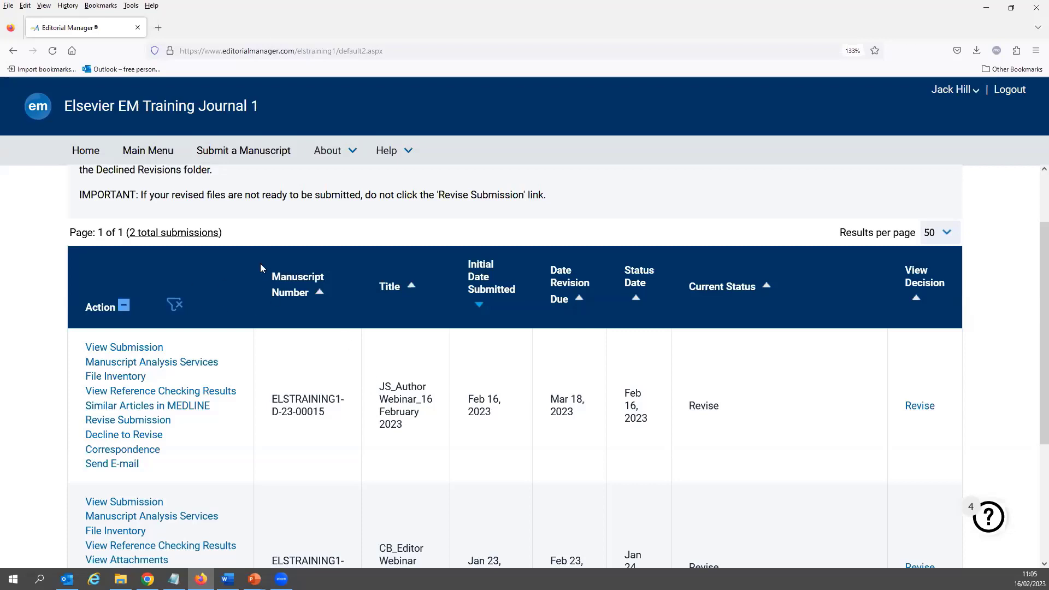
- Read the decision letter for the "JS_Author Webinar_16 February 2023" submission, including the editor and reviewer comments, and close it
left_click(326, 150)
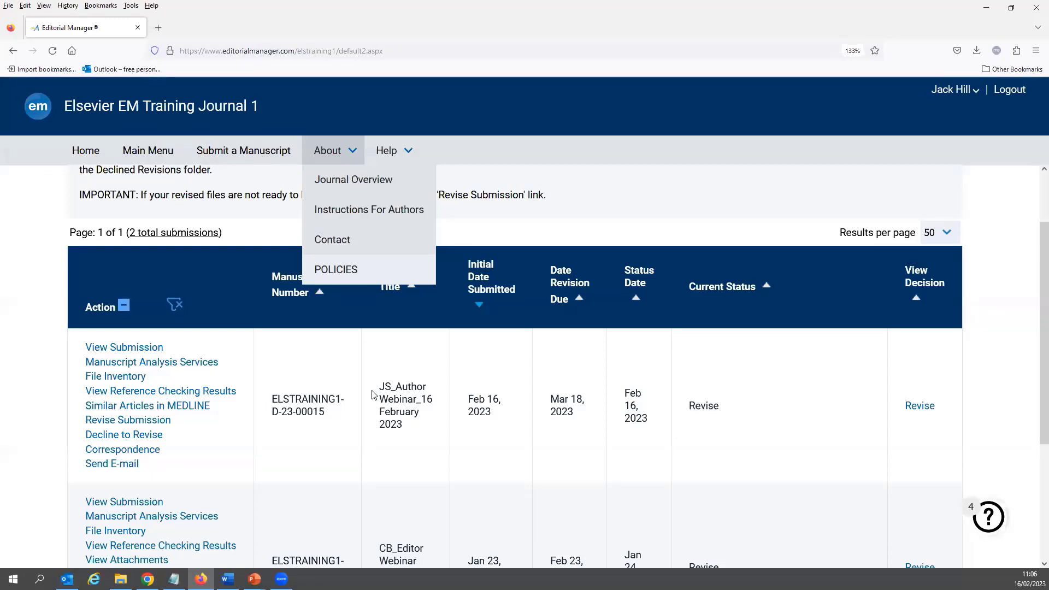
left_click(502, 405)
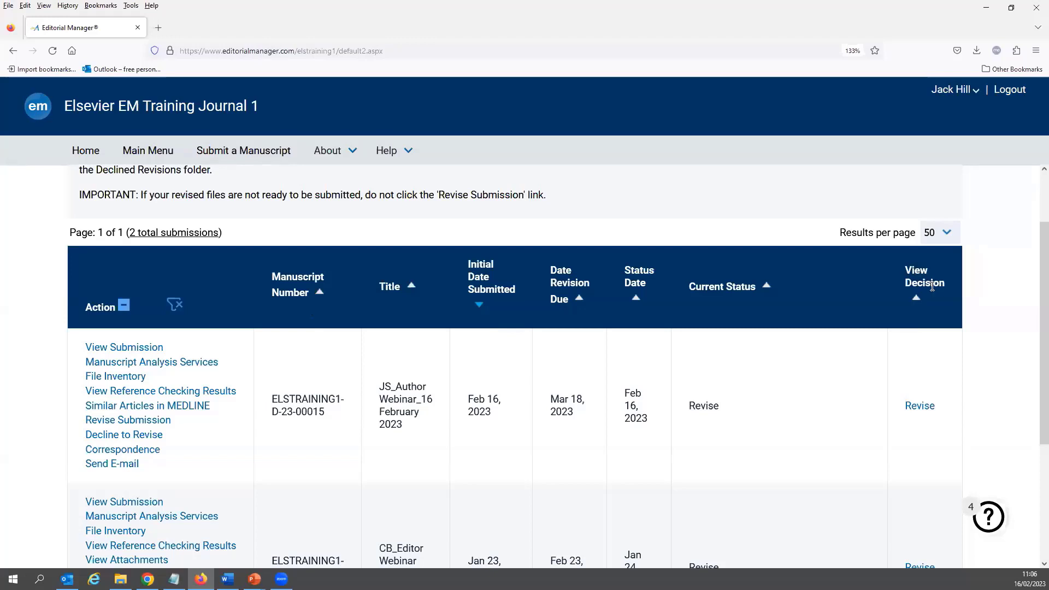
left_click(918, 411)
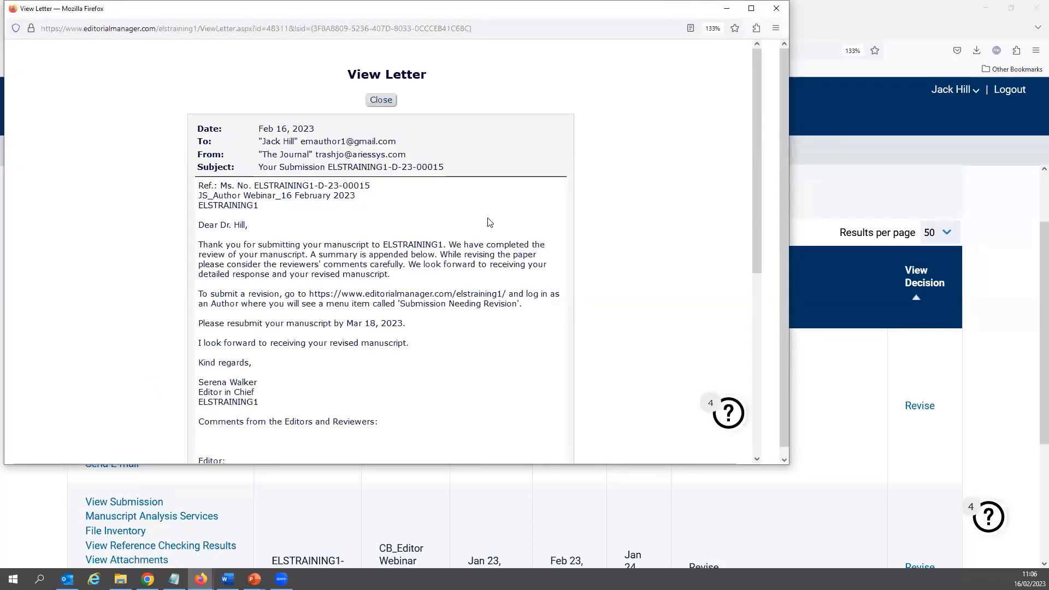
scroll(489, 223, "down", 3)
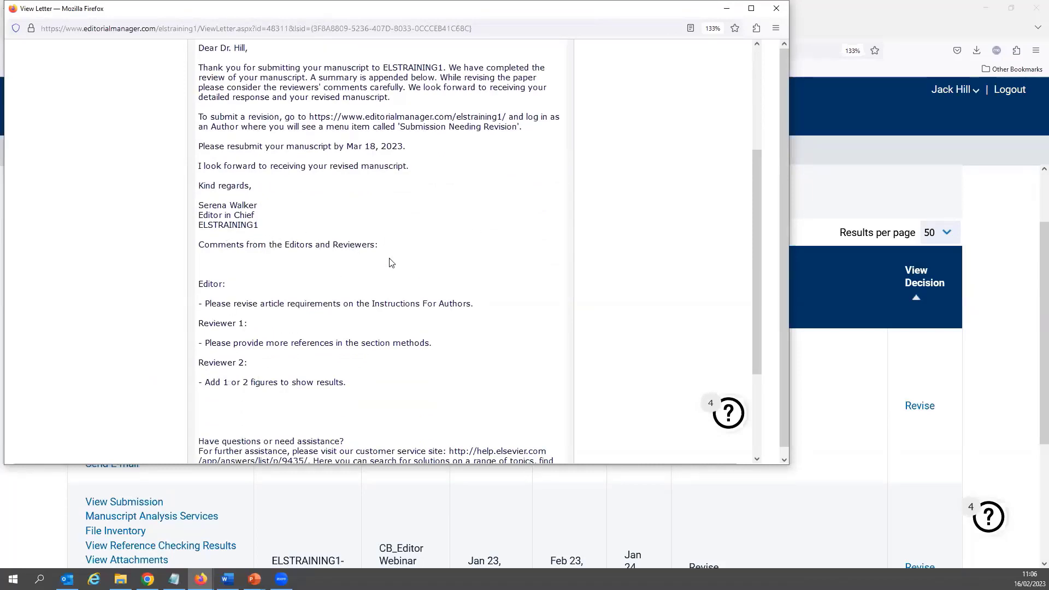
scroll(461, 341, "up", 2)
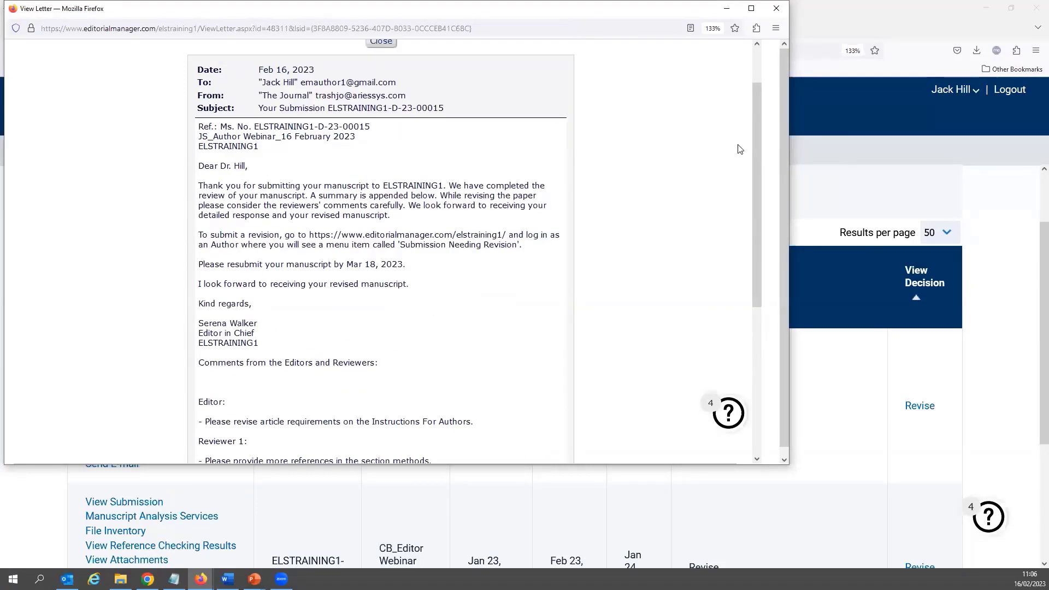
left_click(775, 8)
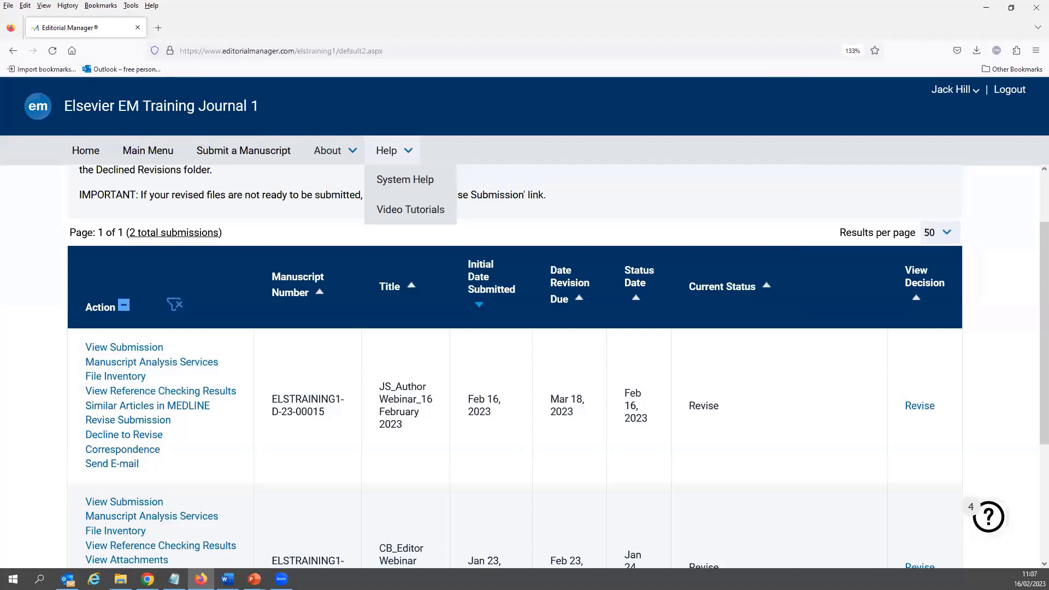
- View the file inventory of the "JS_Author Webinar_16 February 2023" submission and close it
left_click(343, 413)
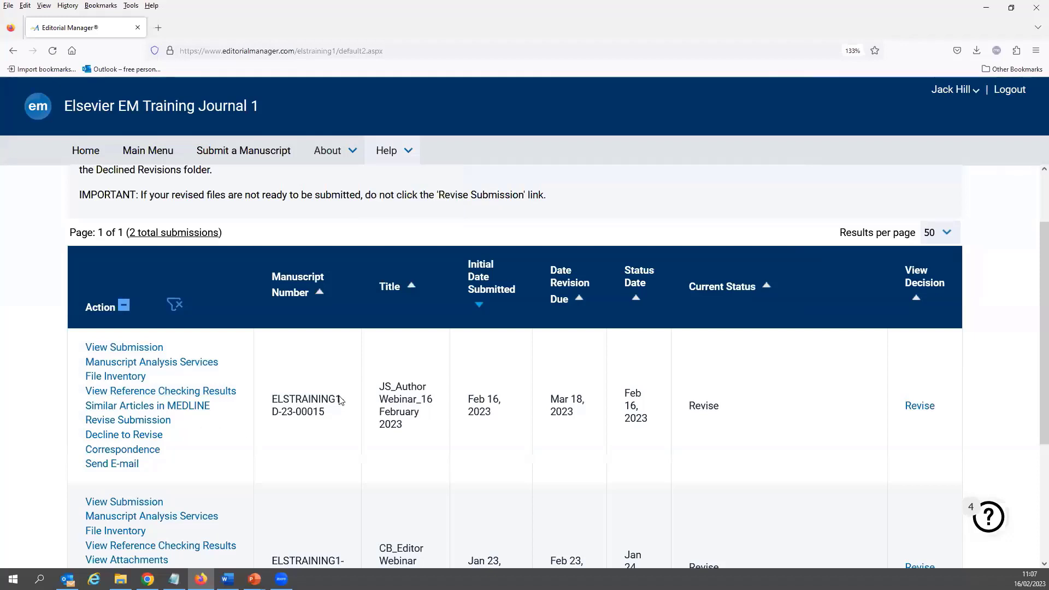
left_click(113, 381)
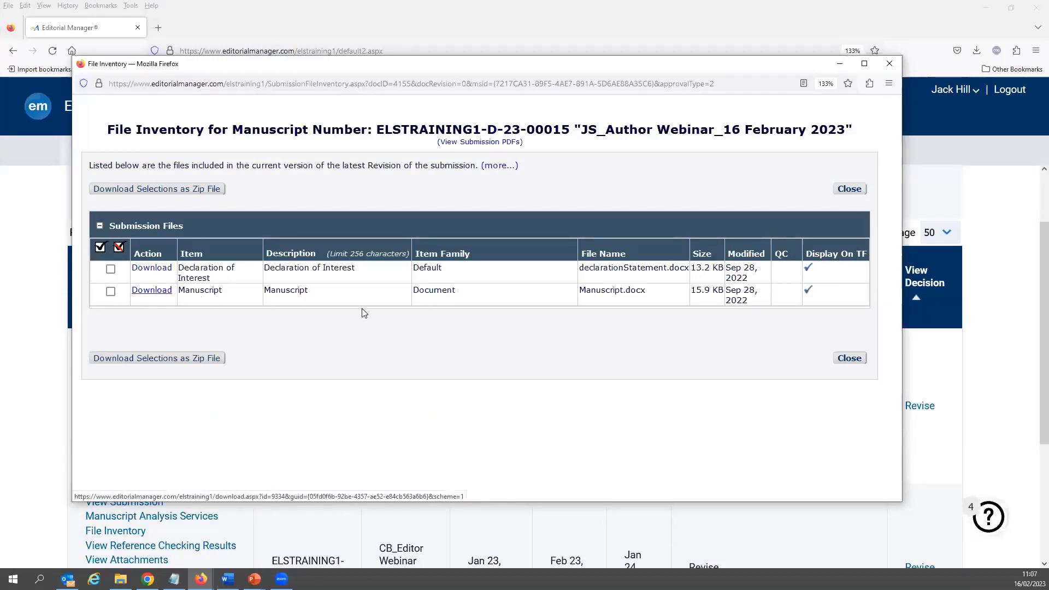
left_click(894, 67)
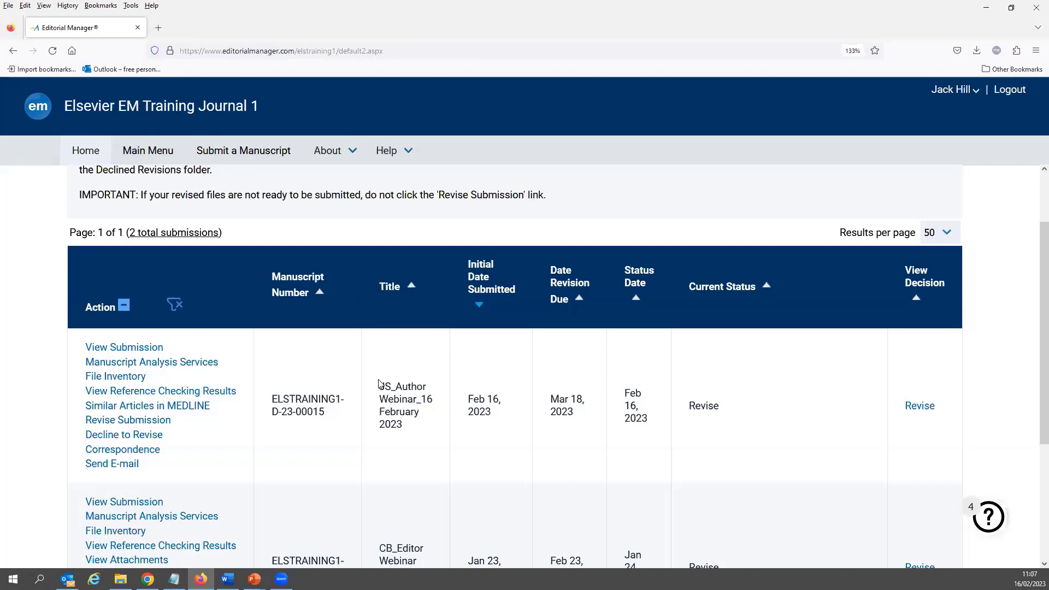
- Start the revision of "JS_Author Webinar_16 February 2023" and proceed with Full Length Article as the article type
left_click(95, 422)
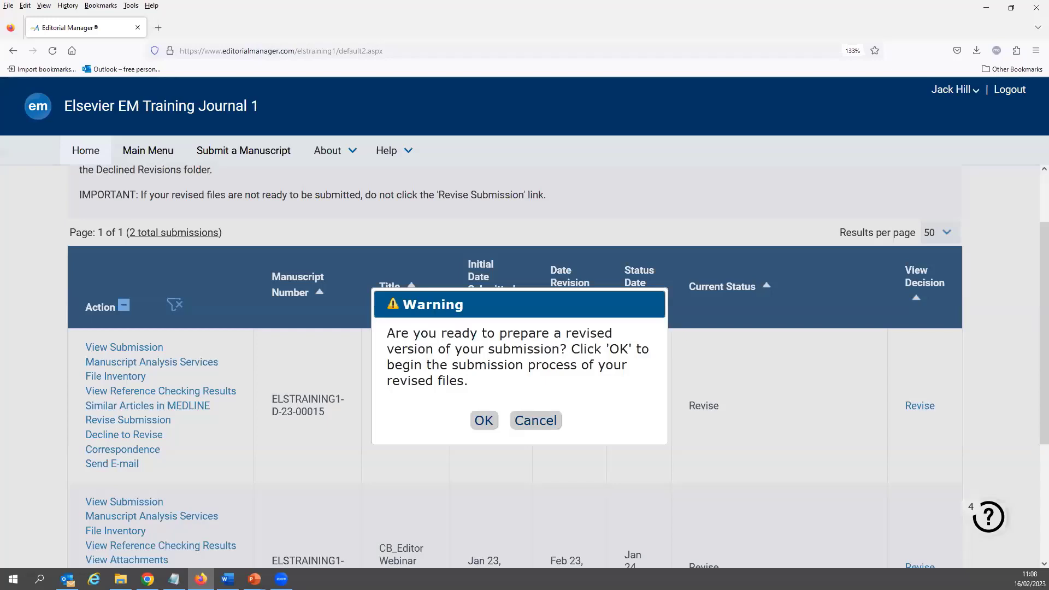
left_click(480, 422)
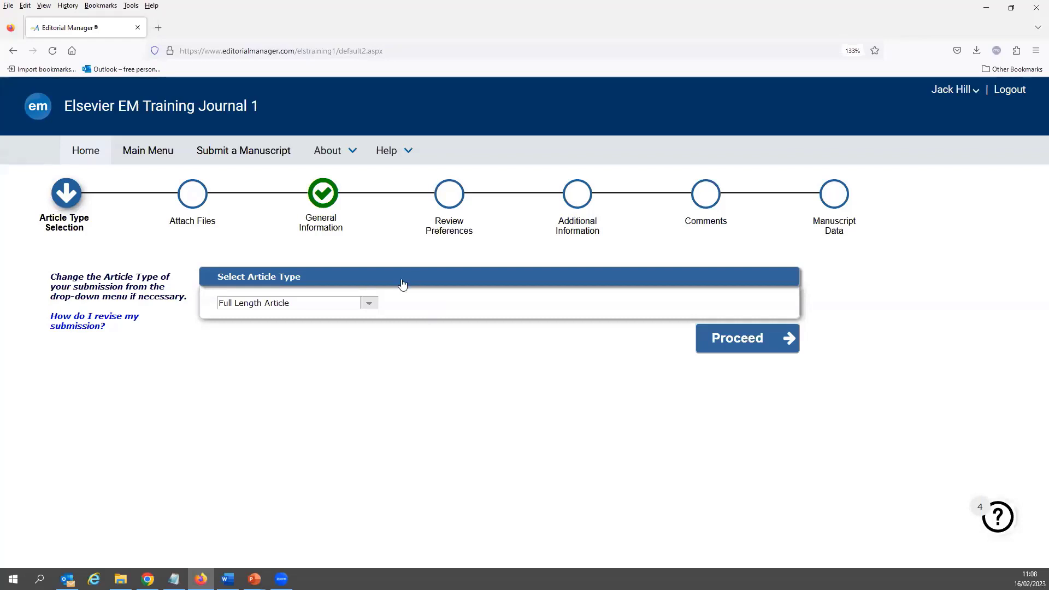
left_click(369, 309)
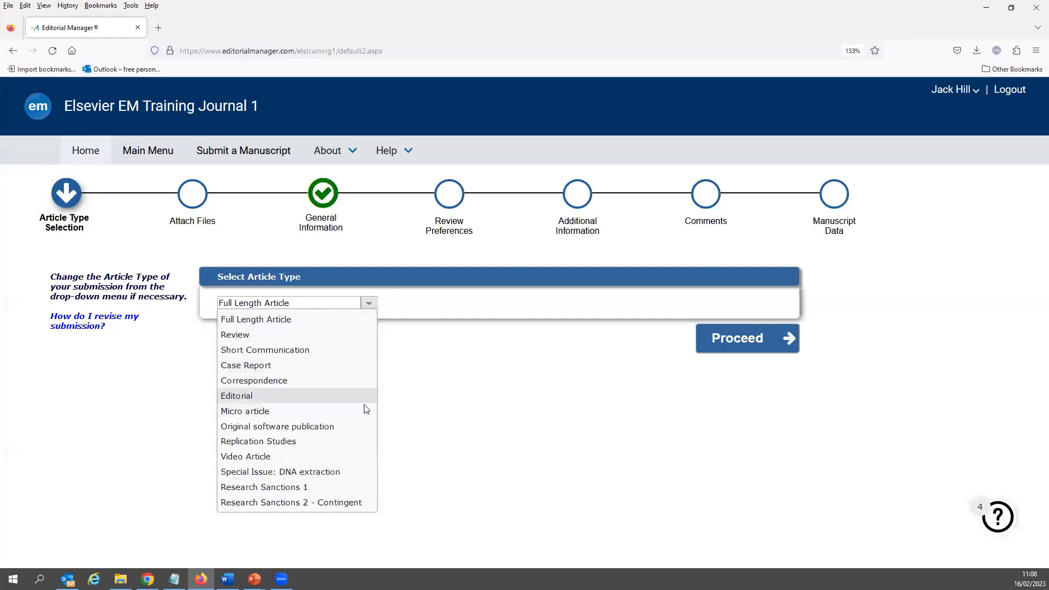
left_click(358, 316)
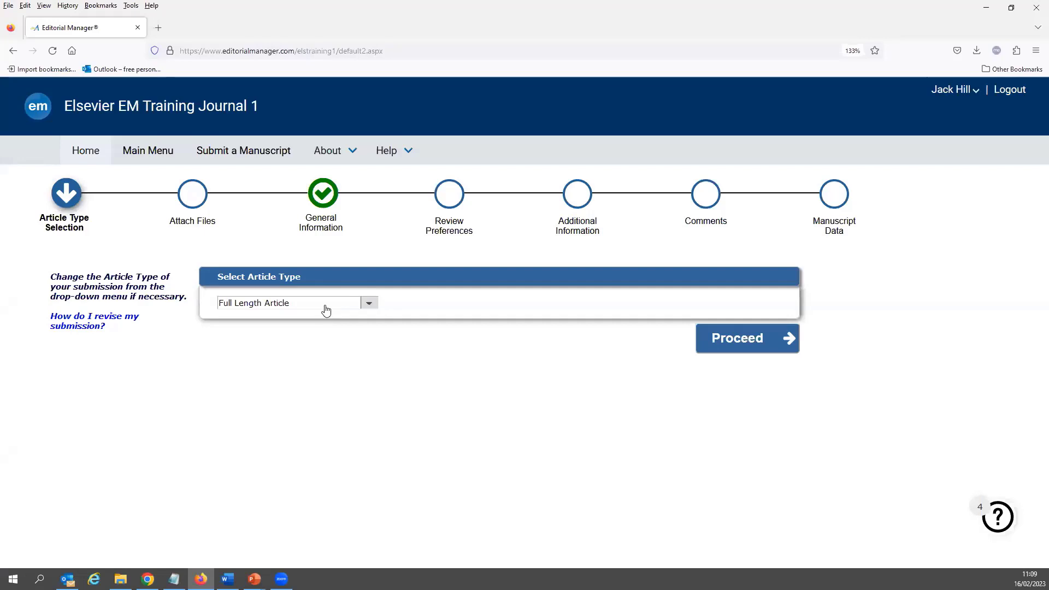
left_click(738, 340)
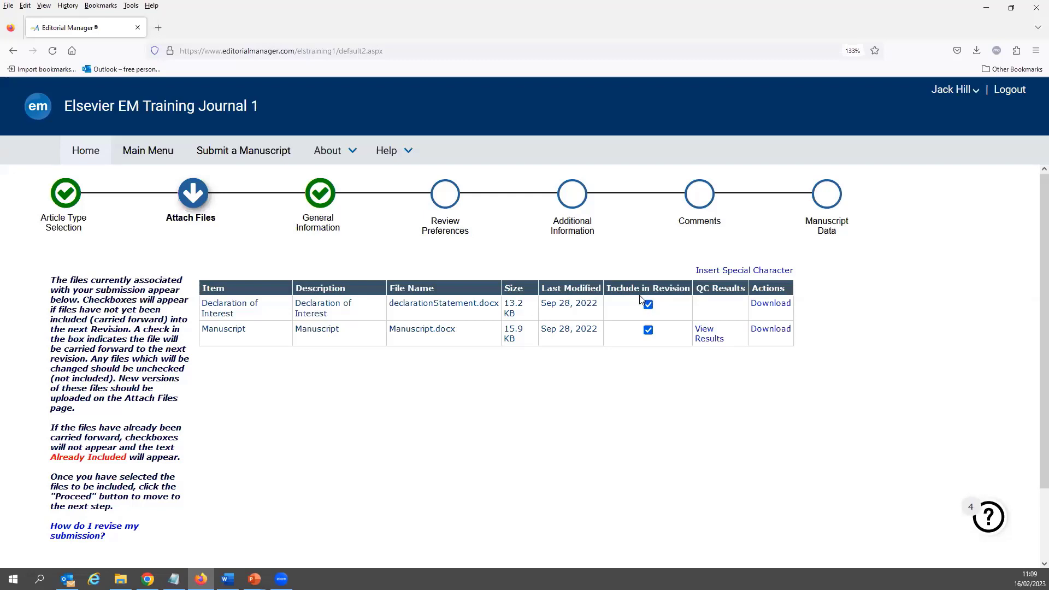
- Exclude Manuscript.docx from the revision, carrying forward only declarationStatement.docx, and proceed
left_click(647, 330)
scroll(608, 391, "down", 2)
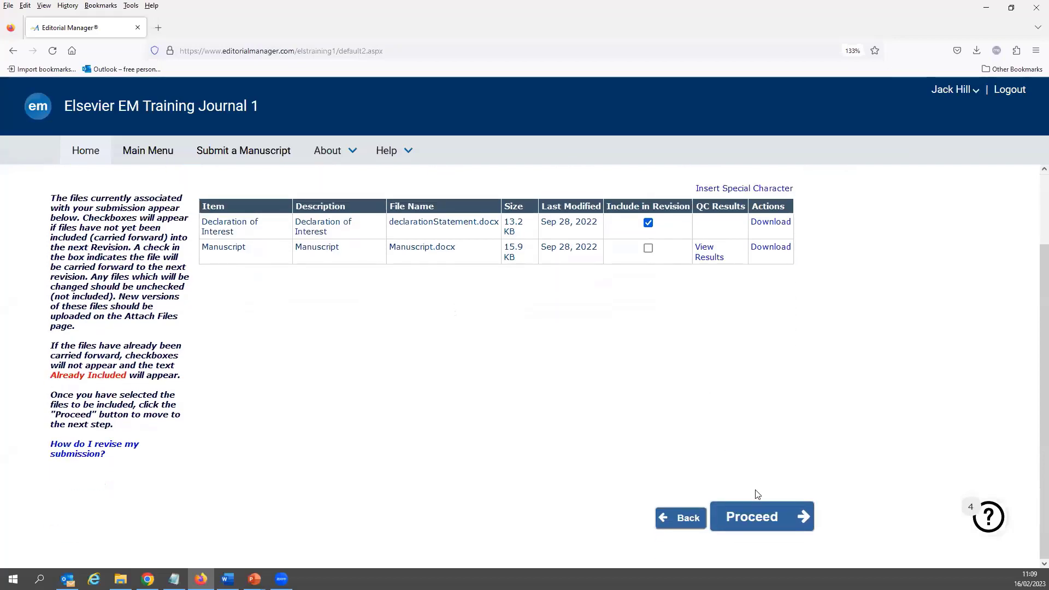
left_click(781, 525)
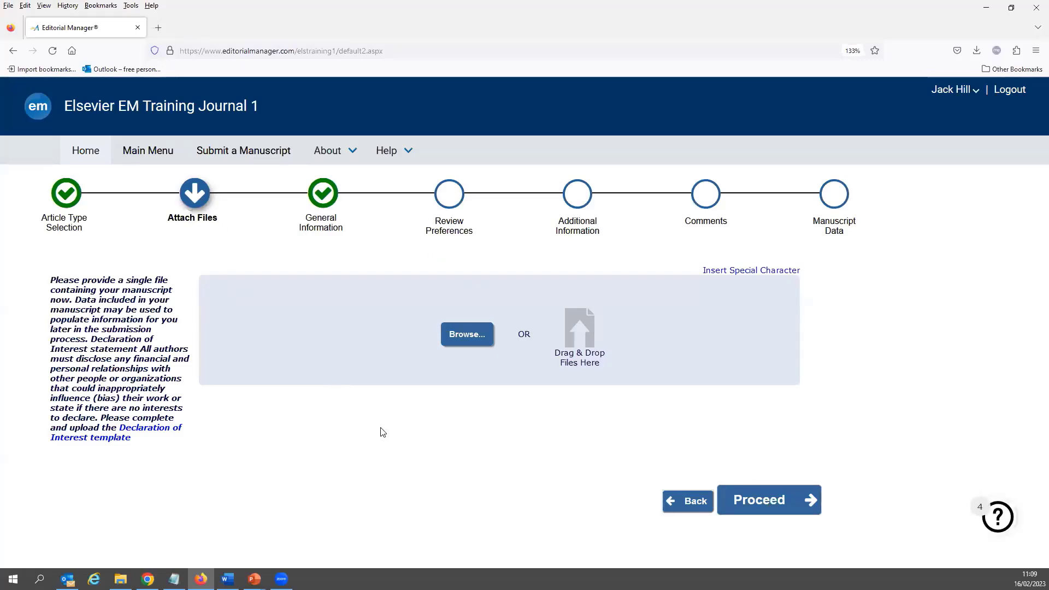
- Go back to the article type selection, recheck which files are carried forward, and return to the manuscript upload page
left_click(690, 501)
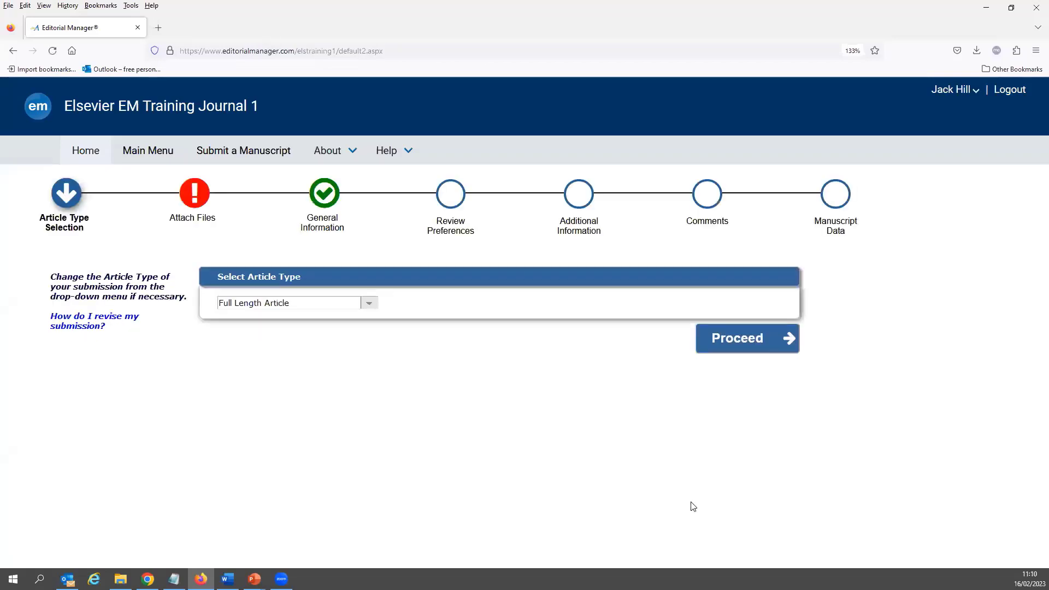
left_click(78, 226)
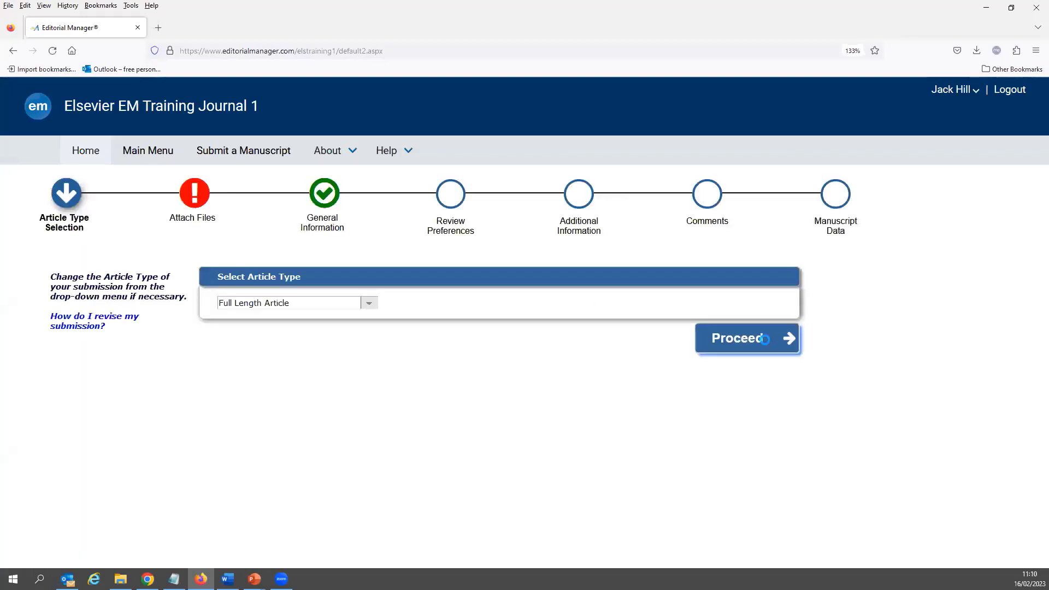
left_click(763, 339)
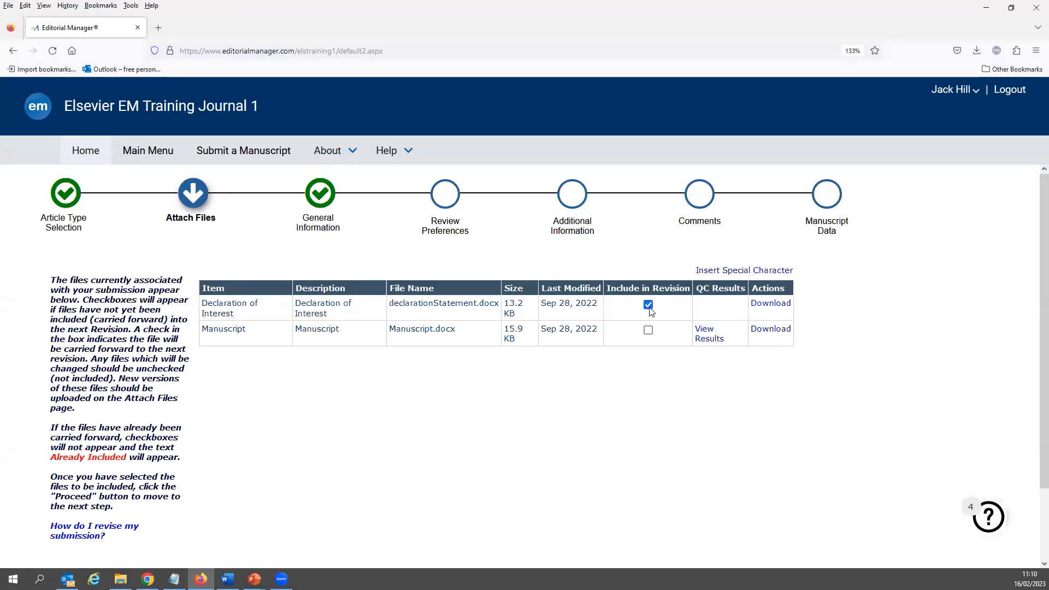
scroll(691, 444, "down", 3)
left_click(770, 519)
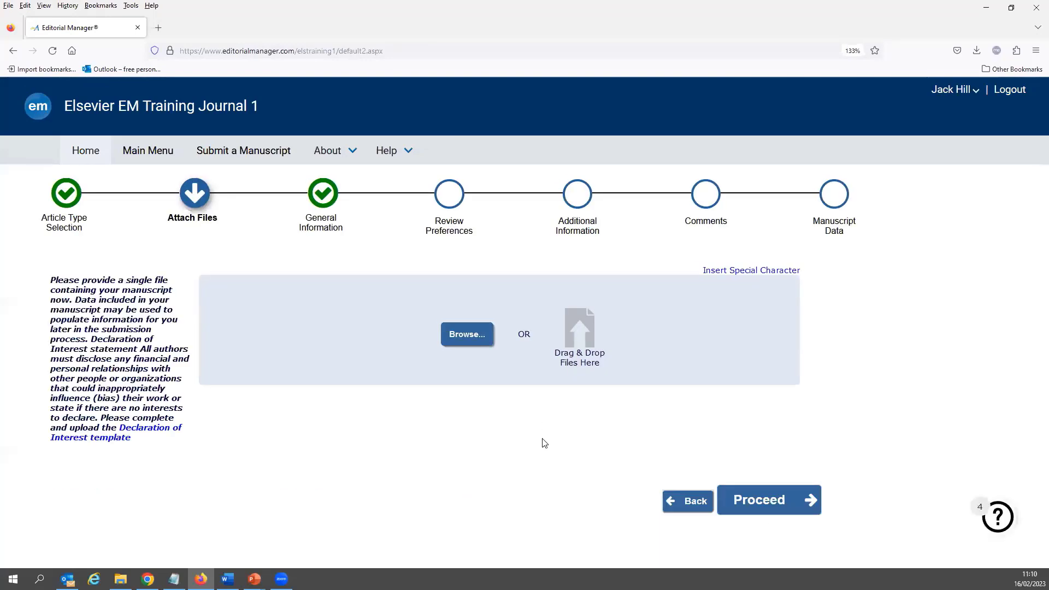
- Proceed past the single-file manuscript upload and review the items required for submission and the files already included
double_click(545, 439)
left_click(755, 496)
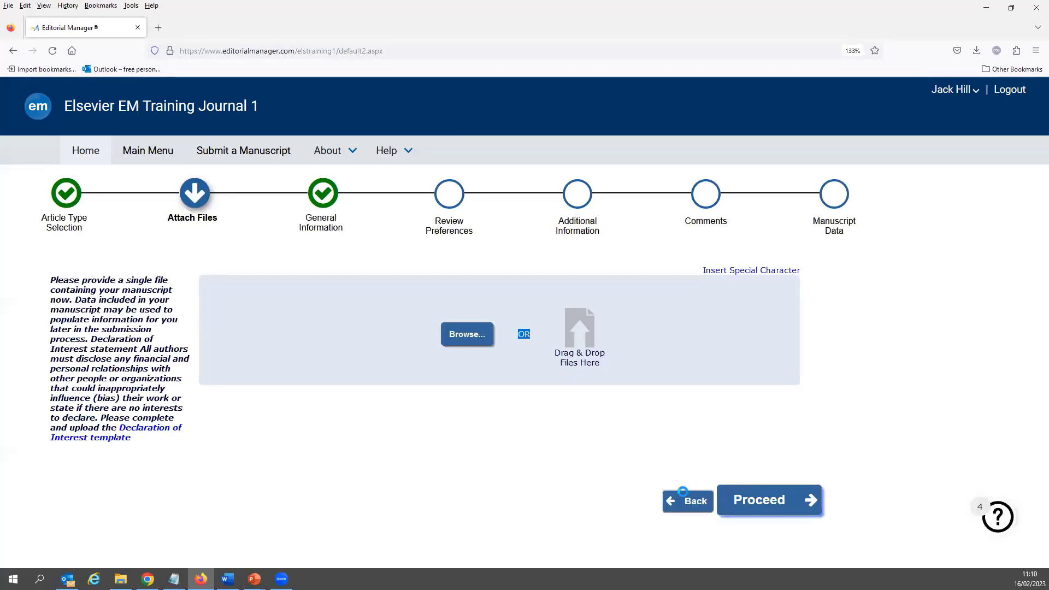
scroll(689, 498, "down", 1)
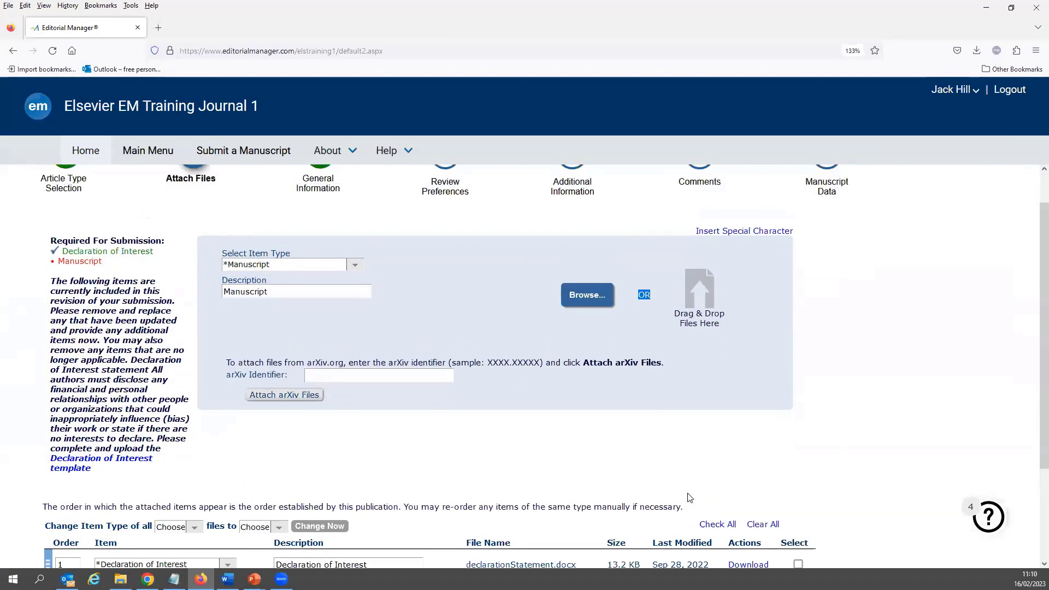
scroll(689, 498, "down", 1)
scroll(653, 496, "up", 2)
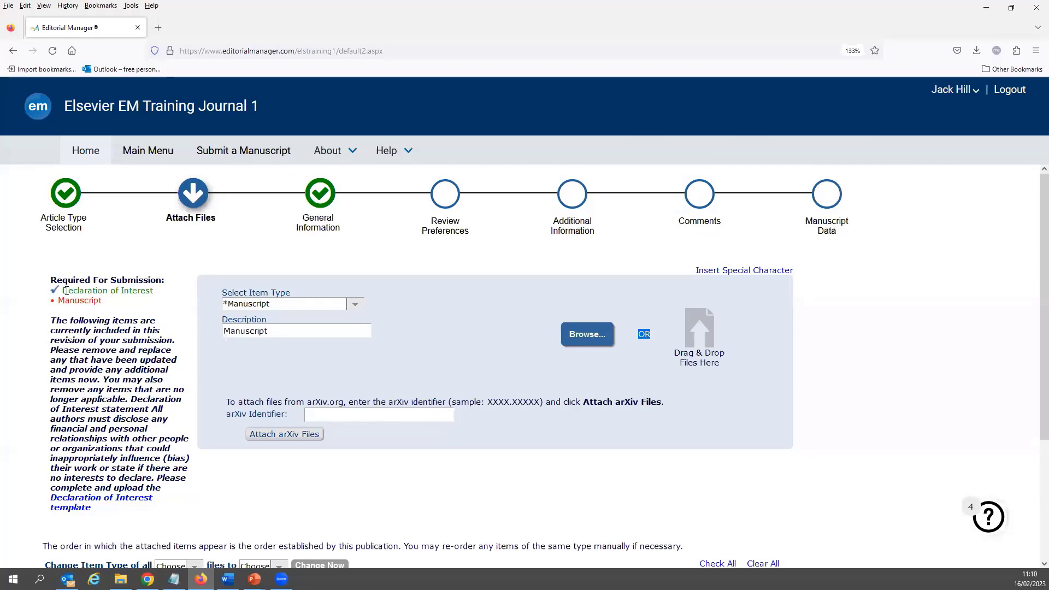
left_click_drag(63, 290, 157, 296)
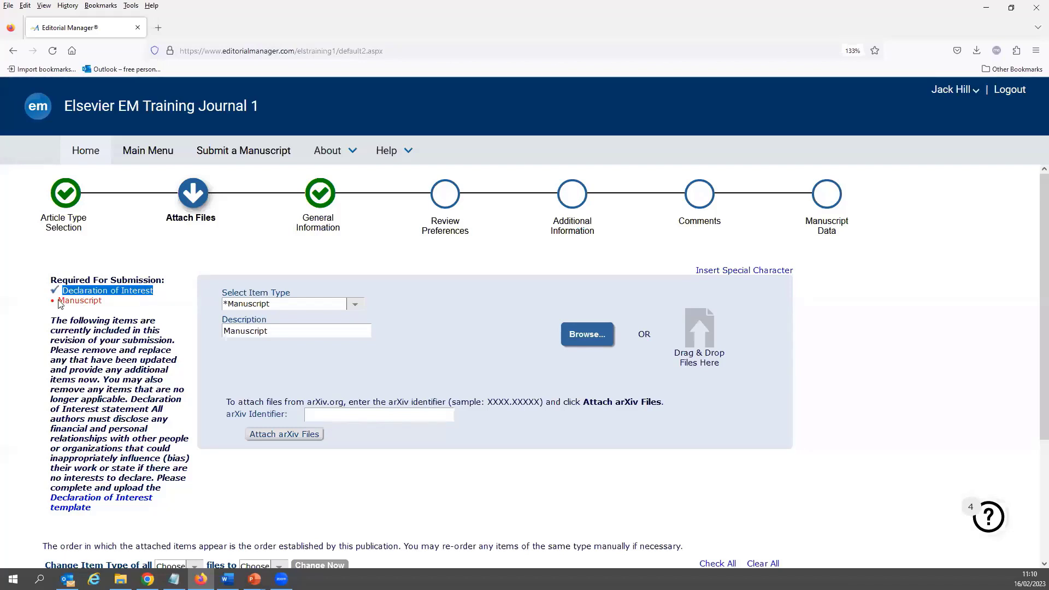
left_click_drag(109, 304, 59, 304)
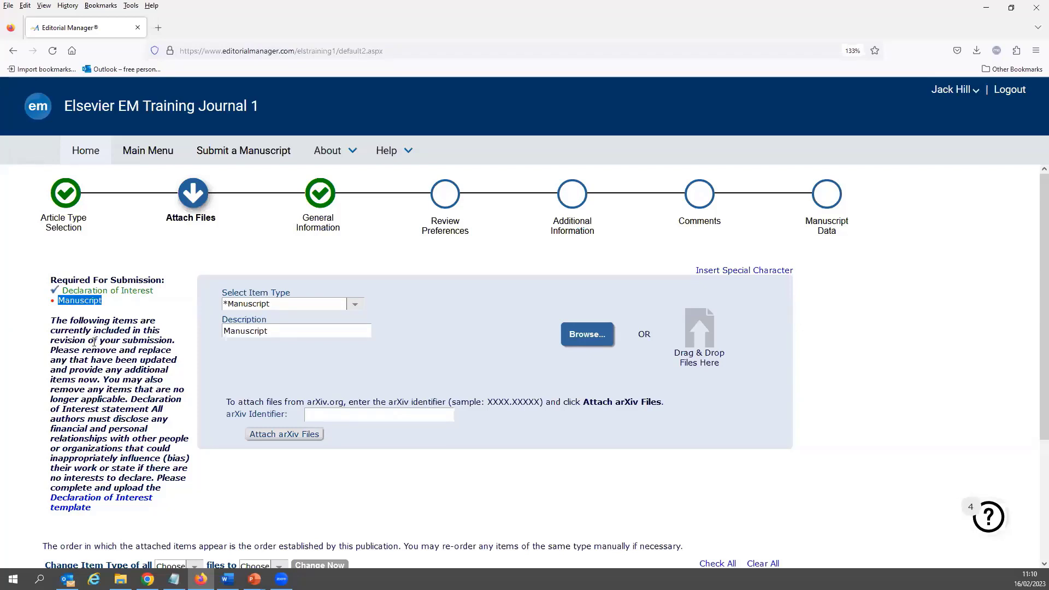
scroll(176, 363, "down", 2)
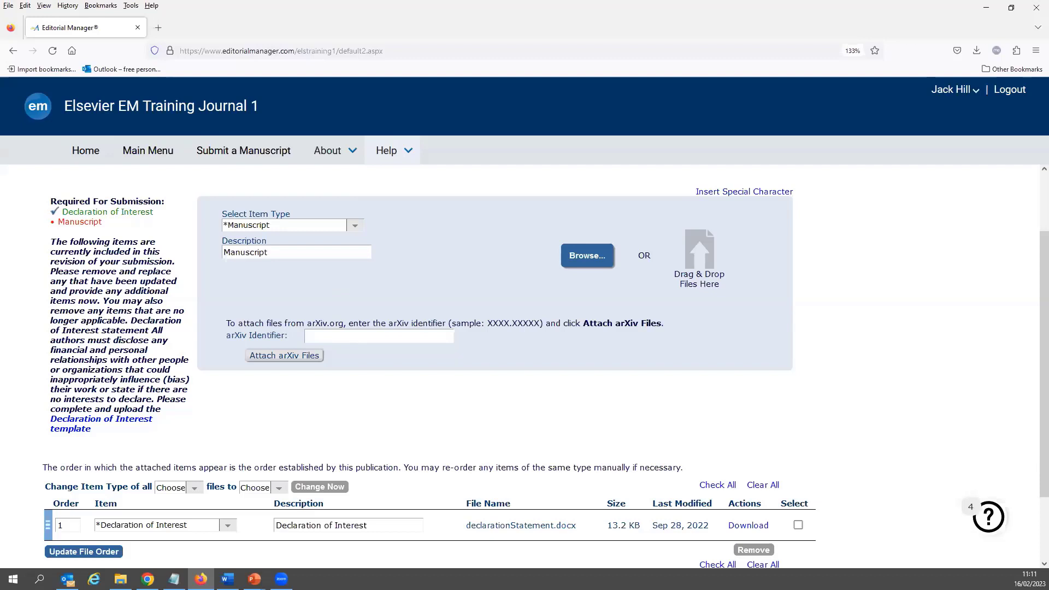
- Attach Manuscript_with_changes.docx from the local folder as the Manuscript item and check the attached files list
key("alt+Tab")
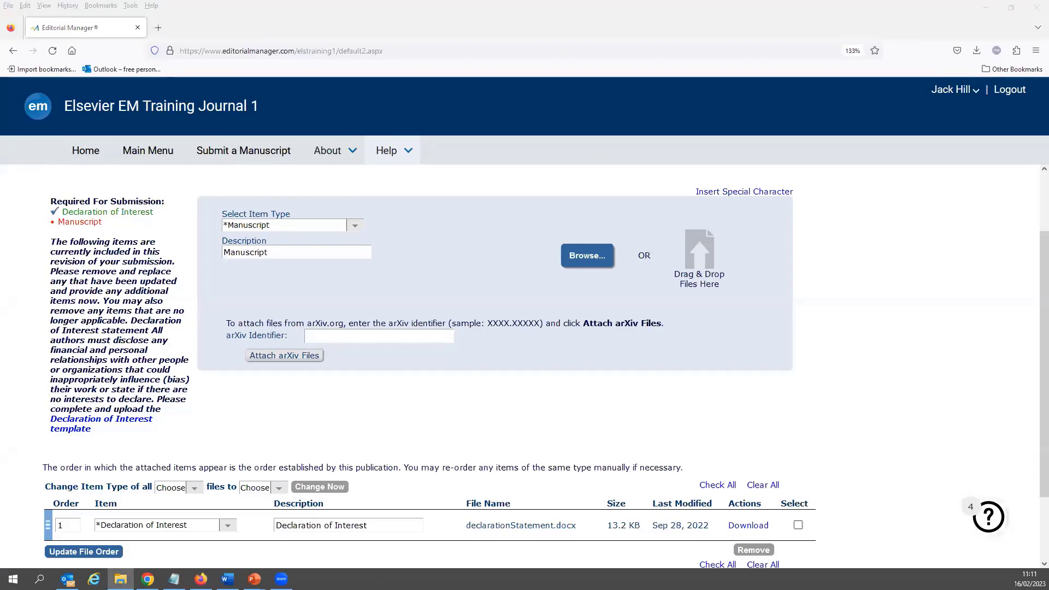
left_click_drag(376, 328, 681, 294)
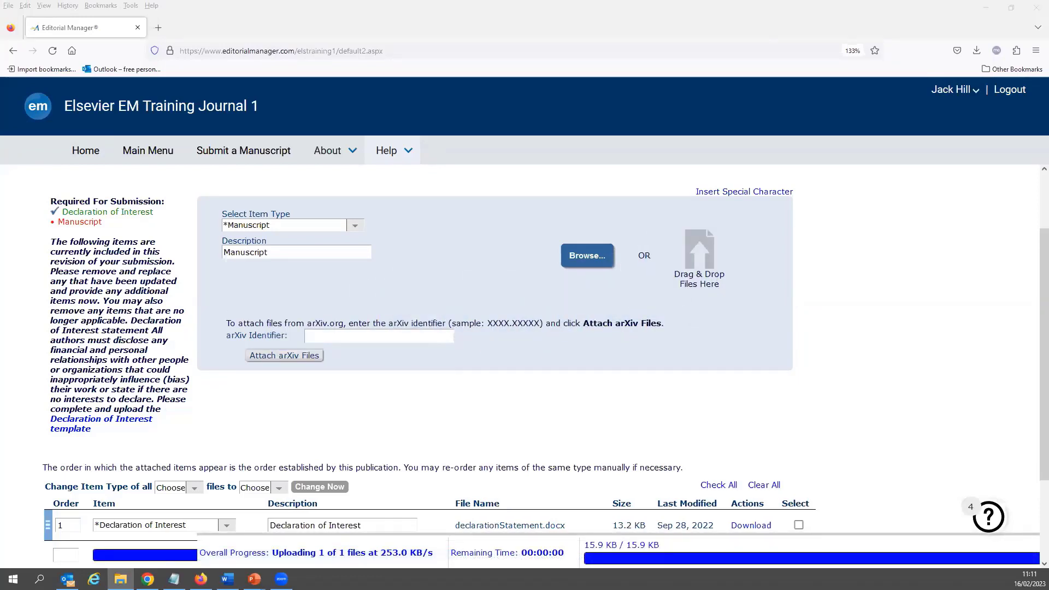
left_click(220, 234)
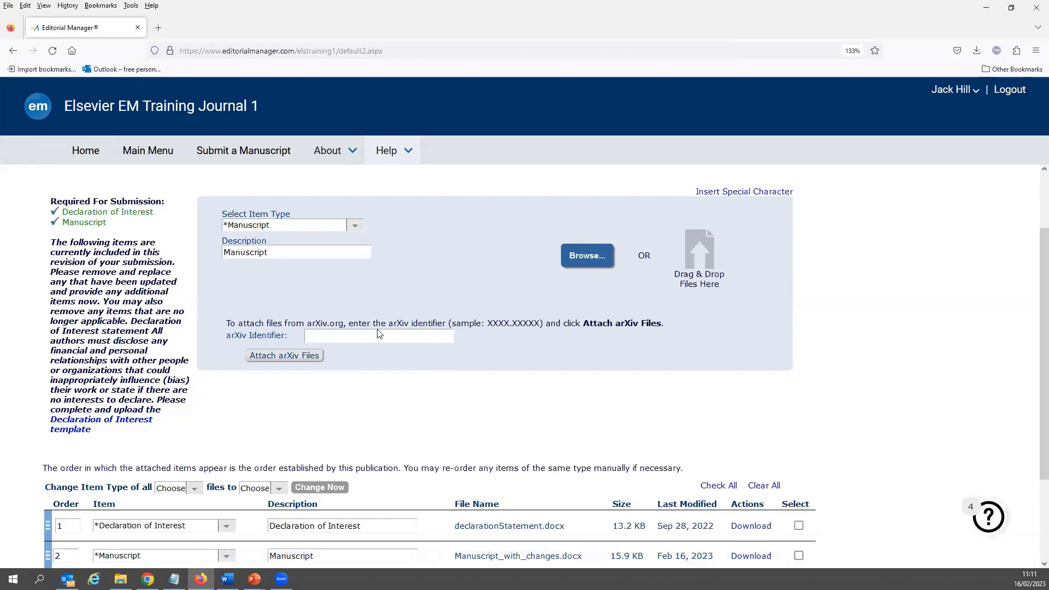
scroll(379, 333, "down", 3)
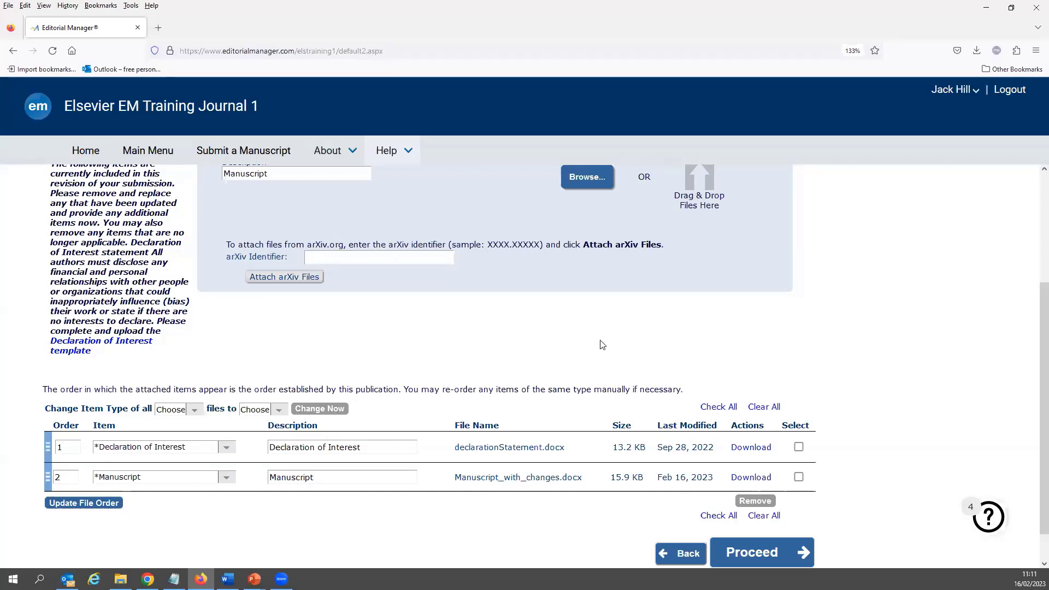
scroll(676, 244, "up", 3)
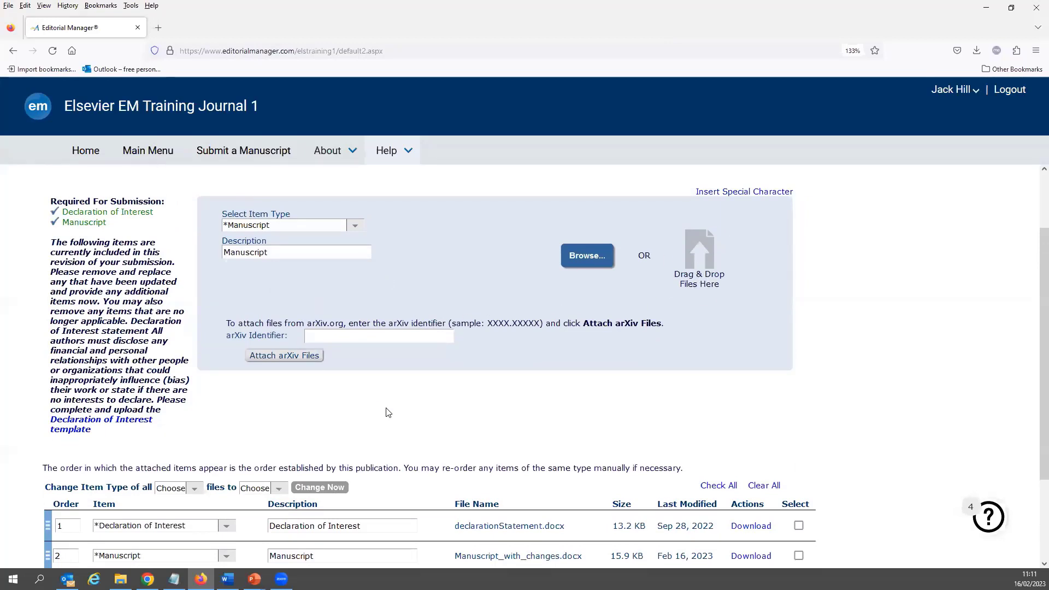
- Check the available item types for Manuscript_with_changes.docx and choose Manuscript as its type
scroll(389, 412, "down", 3)
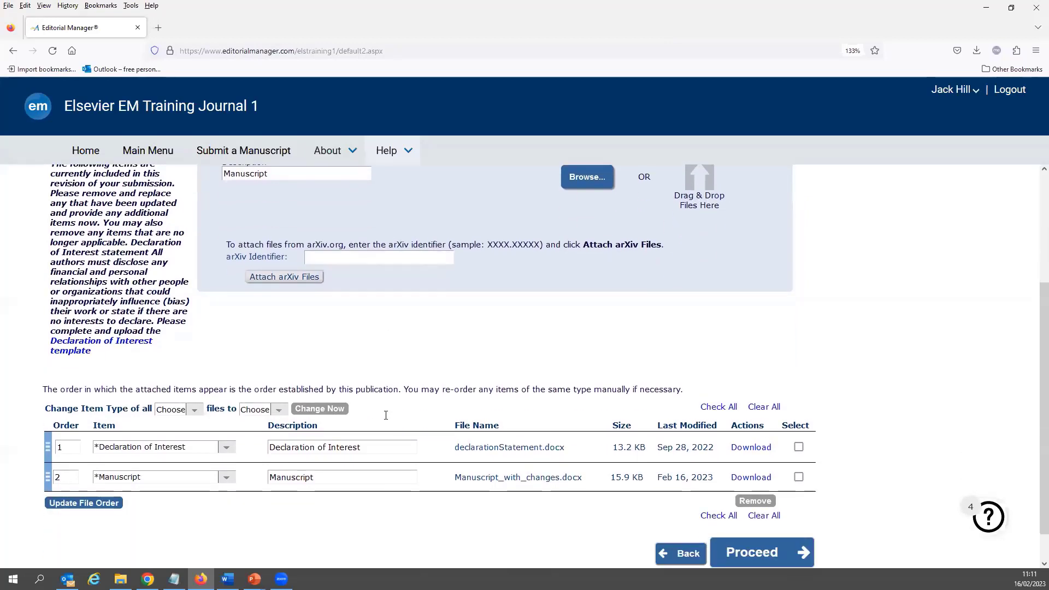
left_click(226, 484)
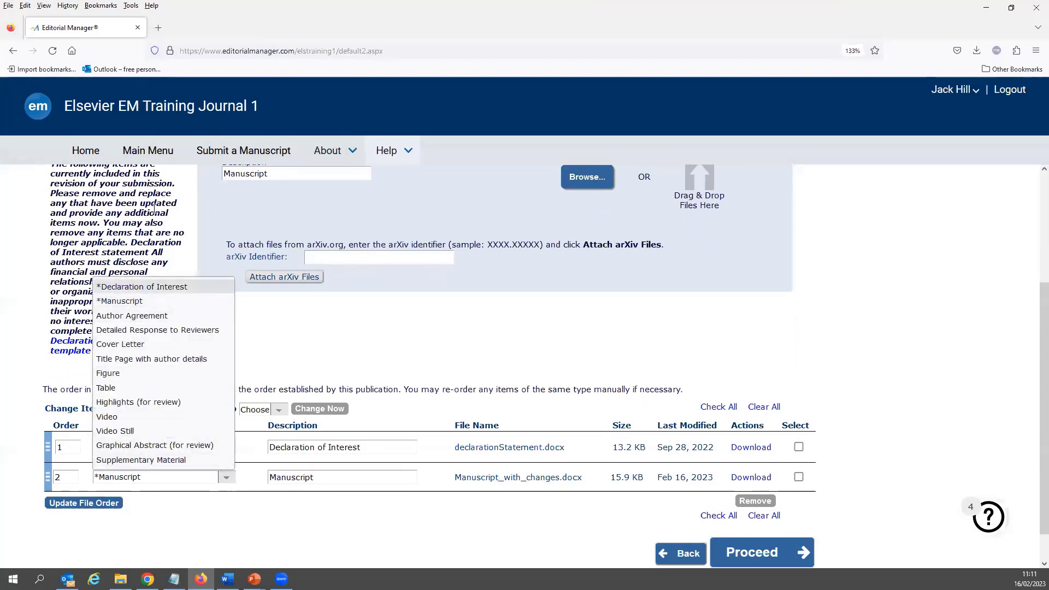
left_click(149, 302)
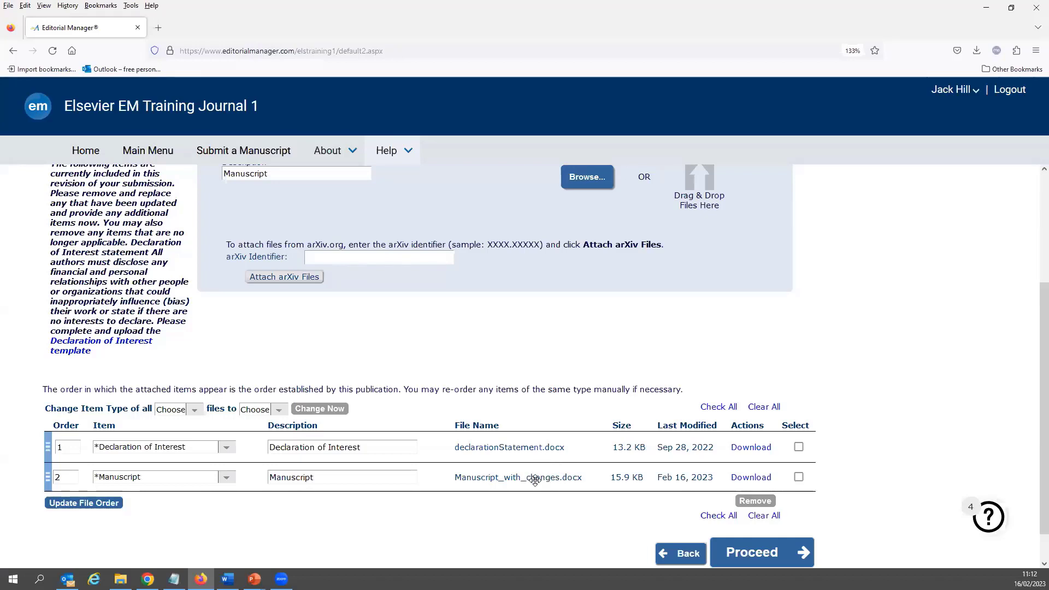
- Try marking both attached files for removal and moving the Manuscript row above the Declaration of Interest
left_click(799, 477)
left_click(798, 477)
left_click(799, 447)
left_click(798, 478)
left_click(799, 447)
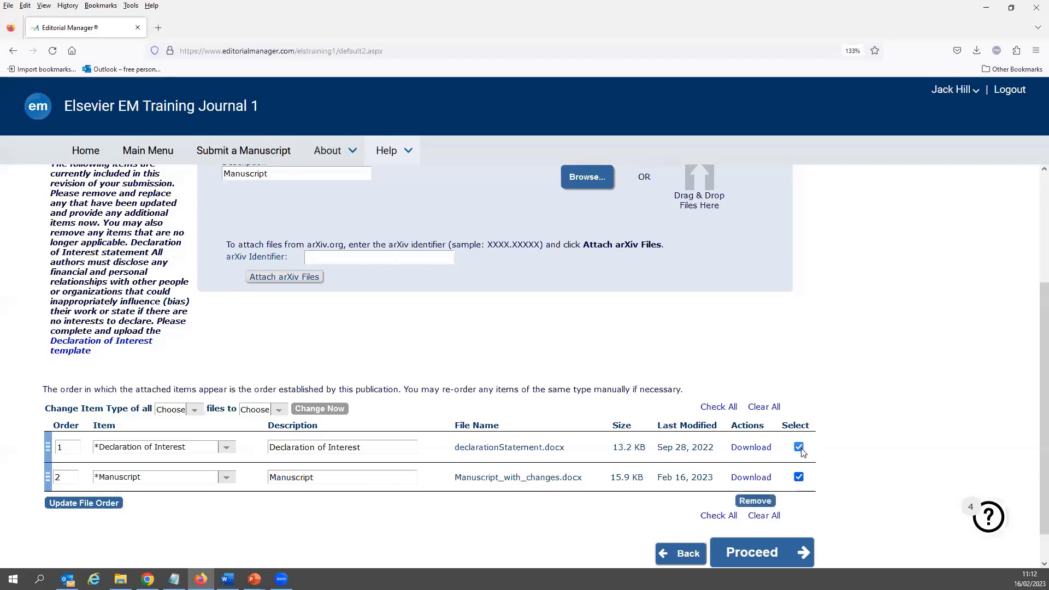
left_click(798, 477)
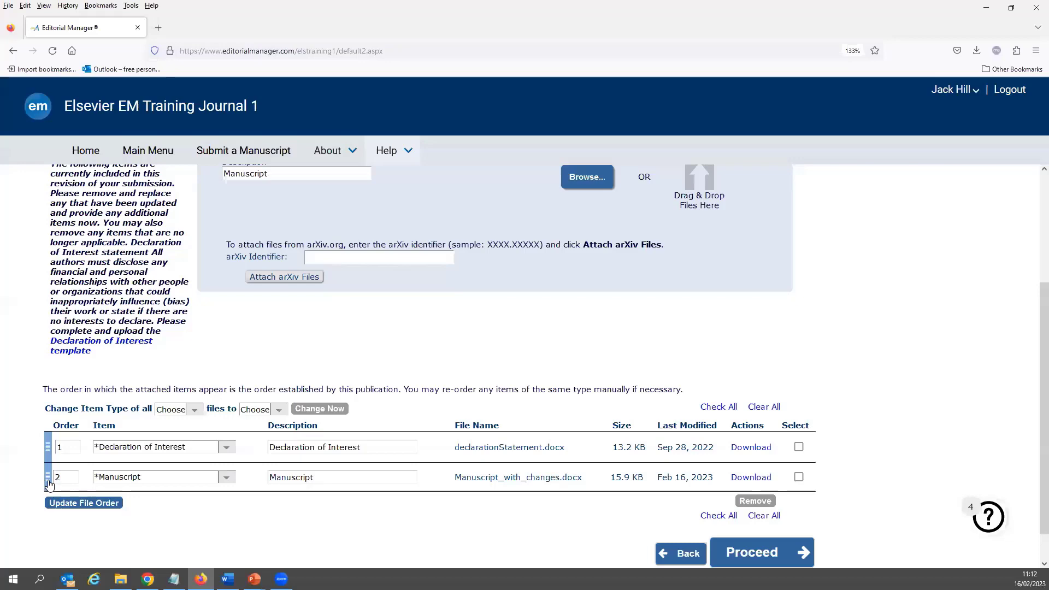
left_click_drag(47, 483, 47, 451)
- Set the item type for the next file upload to Detailed Response to Reviewers
scroll(206, 487, "up", 3)
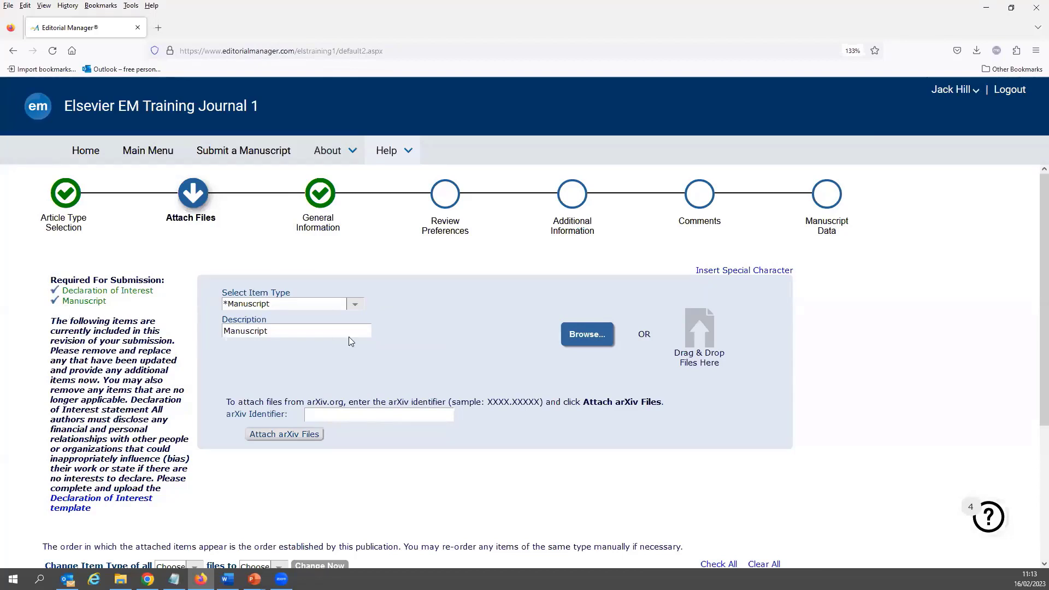
left_click(355, 305)
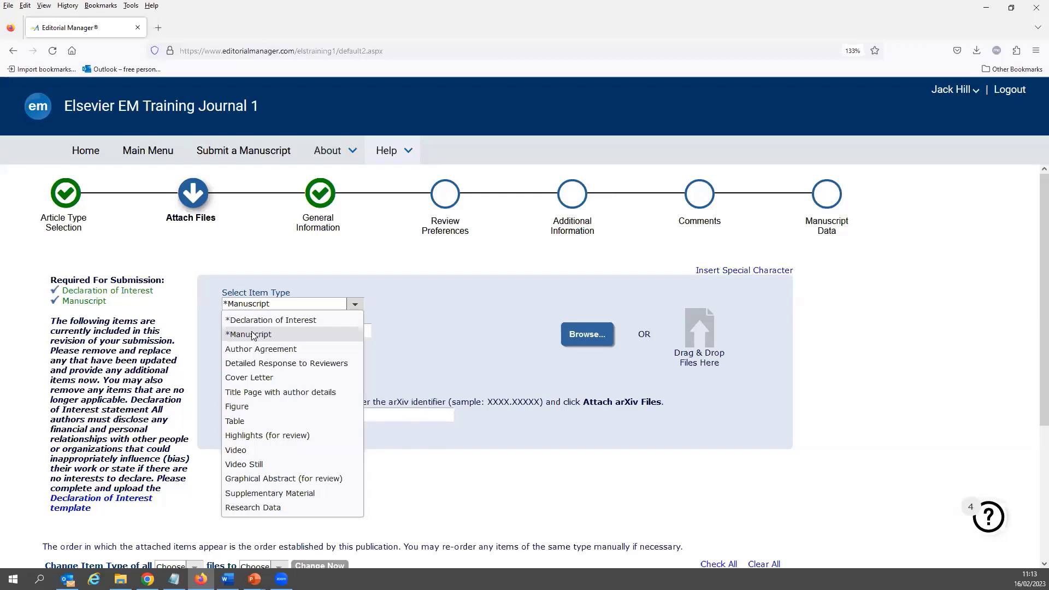
left_click(285, 364)
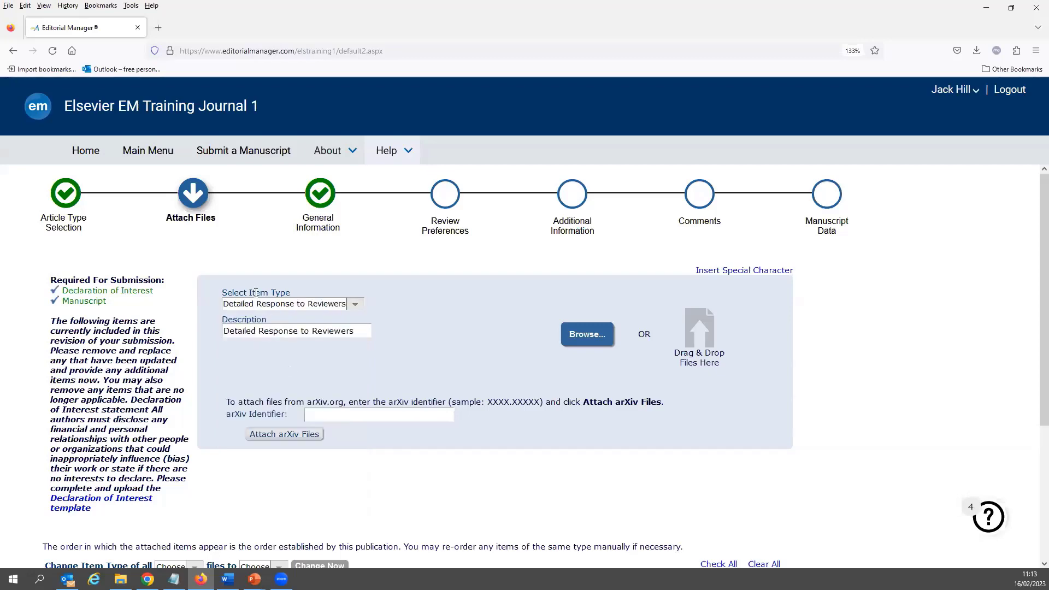
- Check the required items and the attached files list, and proceed to General Information
scroll(285, 340, "down", 3)
scroll(285, 341, "up", 3)
scroll(579, 495, "down", 3)
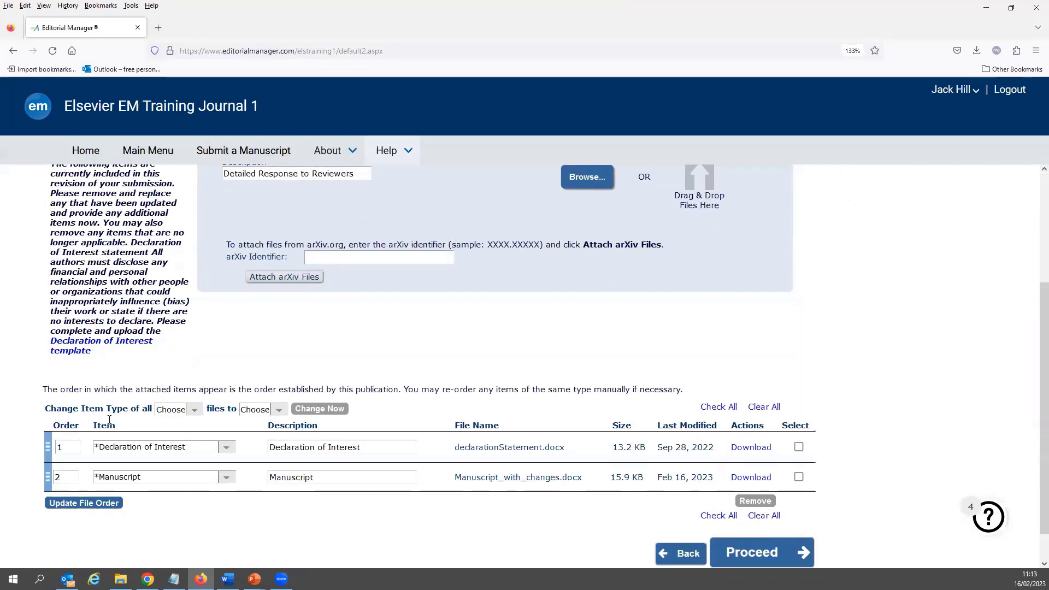
left_click(270, 483)
scroll(270, 483, "up", 3)
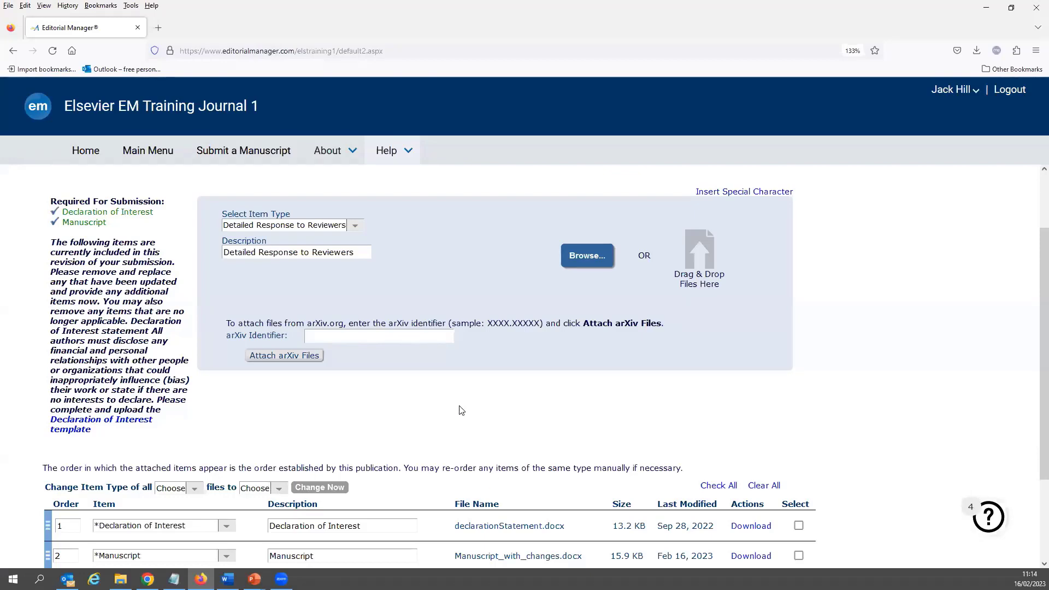
scroll(361, 331, "down", 2)
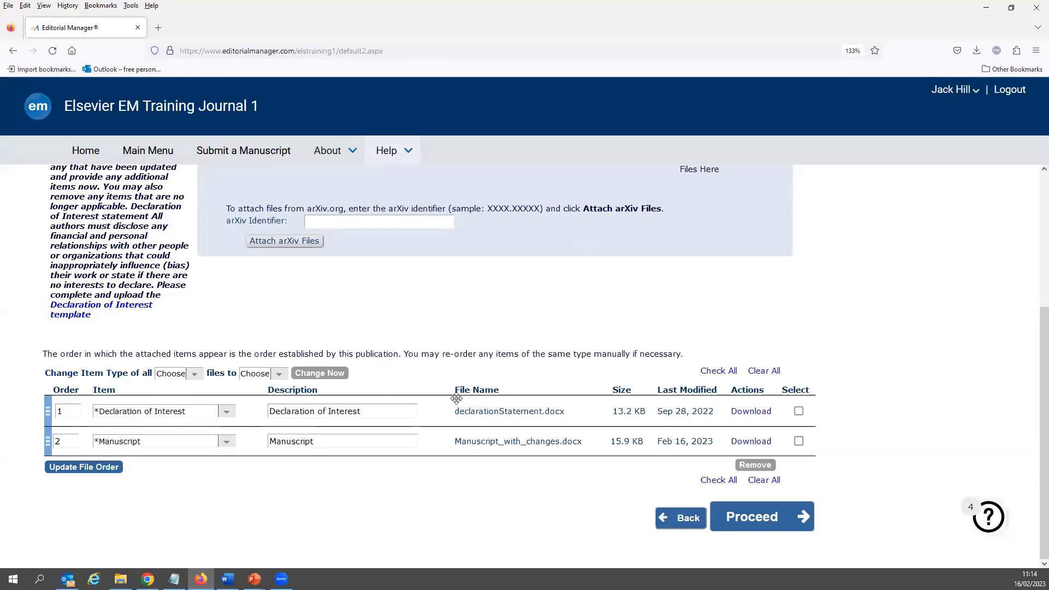
left_click(760, 531)
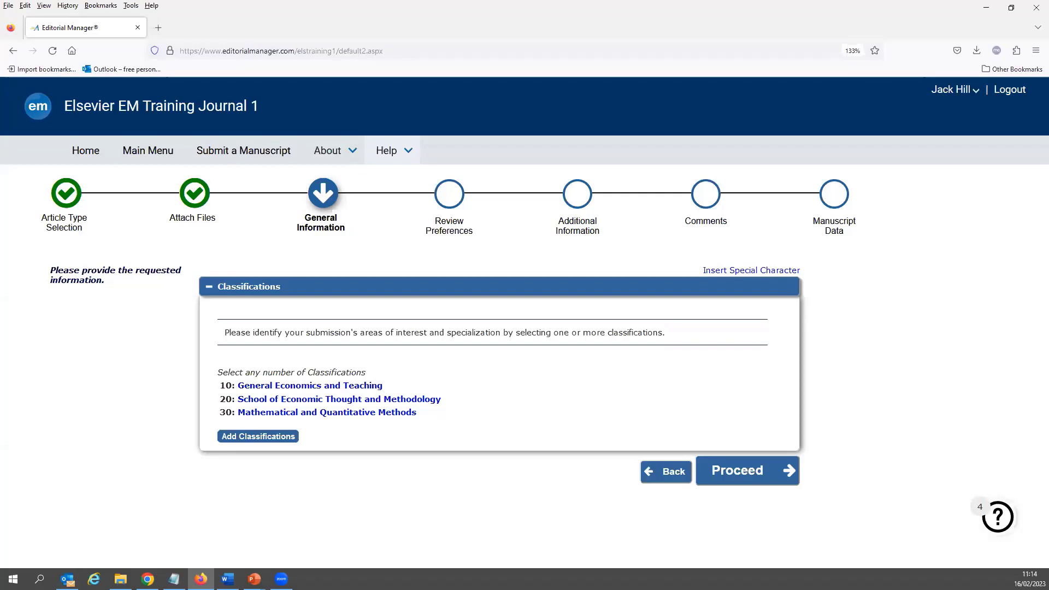
- Remove Mathematical and Quantitative Methods from the submission's classifications, submit the change, and proceed to Review Preferences
left_click(289, 441)
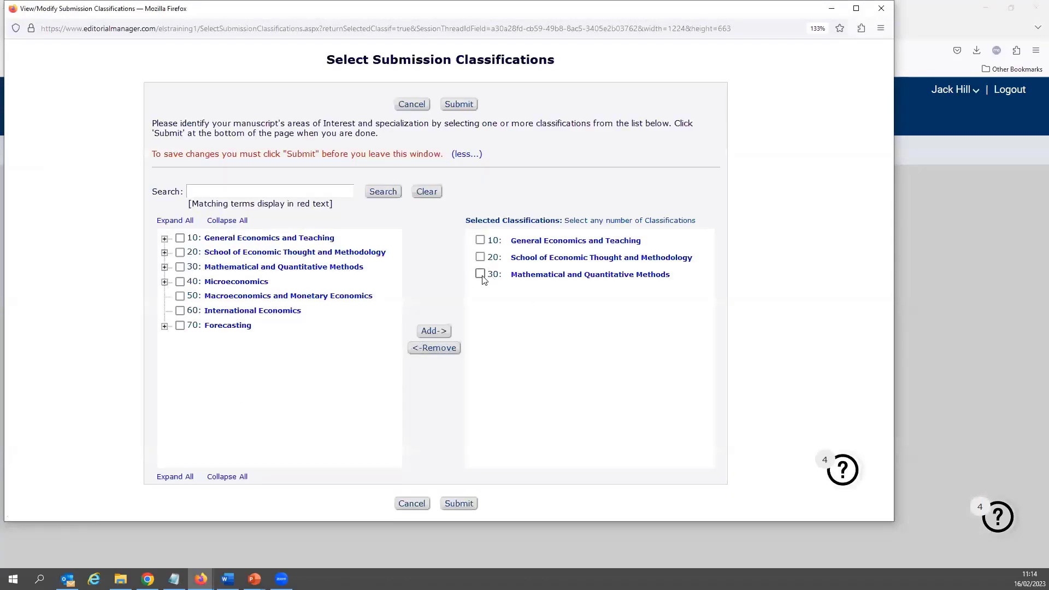
left_click(480, 273)
left_click(445, 348)
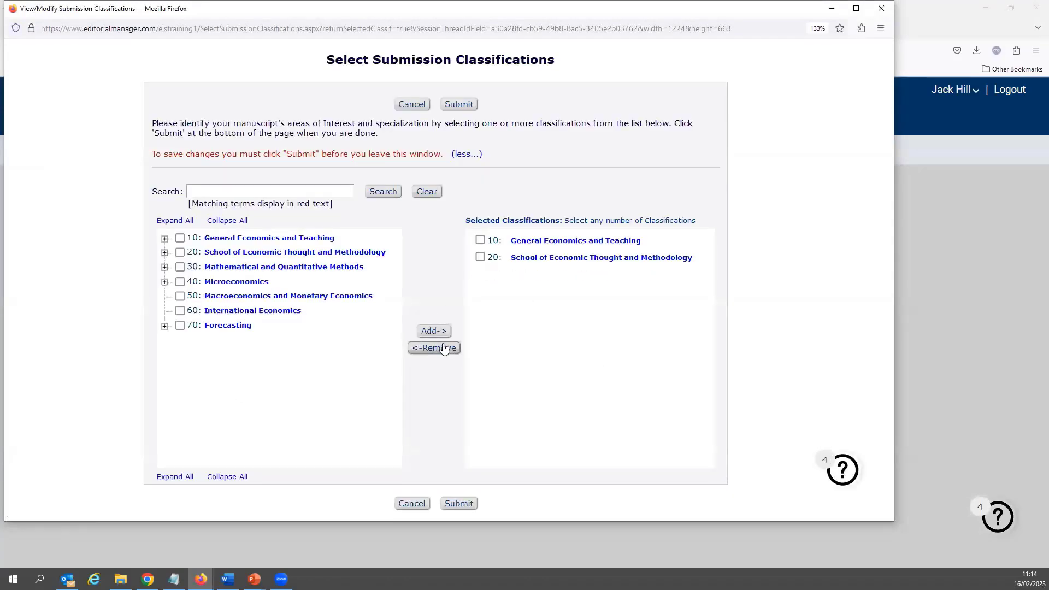
left_click(457, 503)
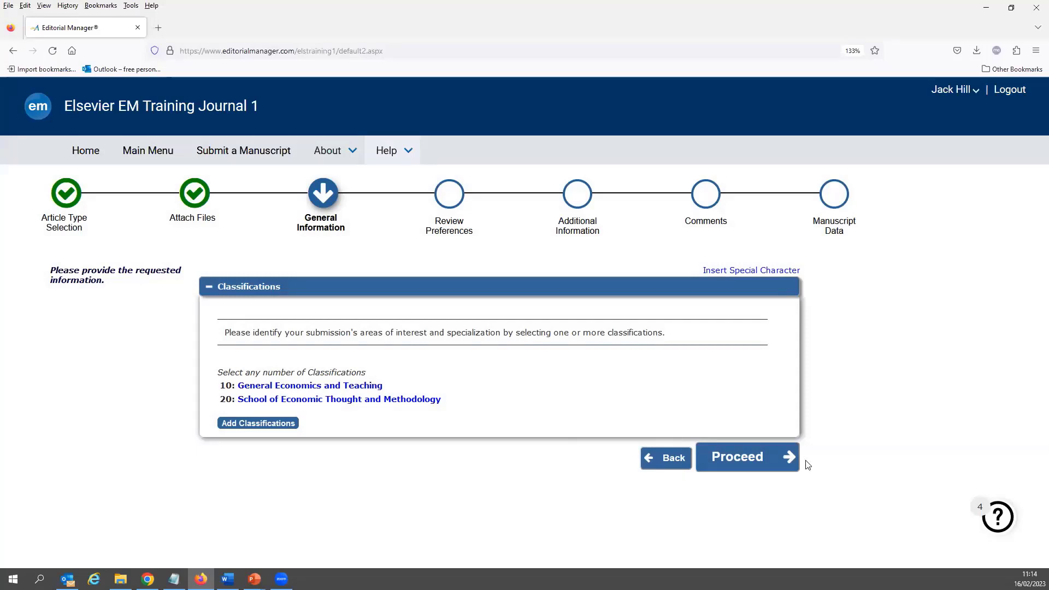
left_click(756, 463)
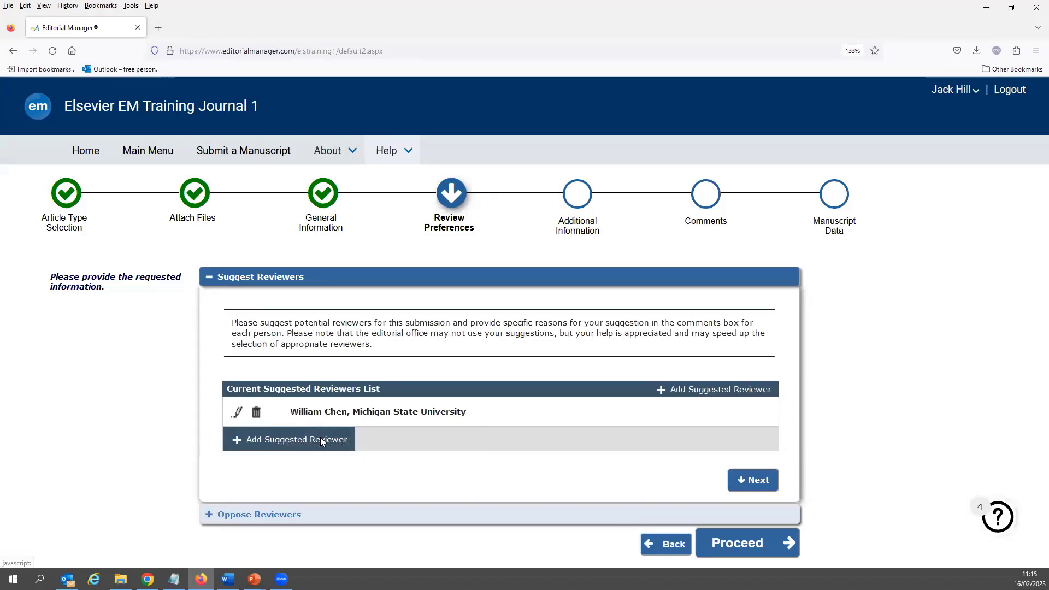
left_click(321, 441)
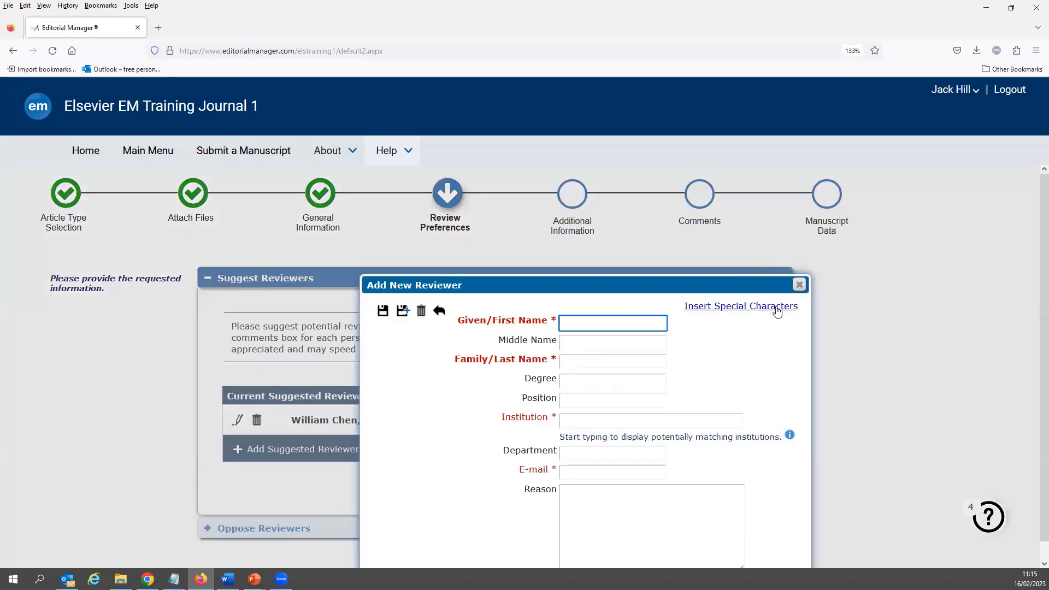
left_click(799, 284)
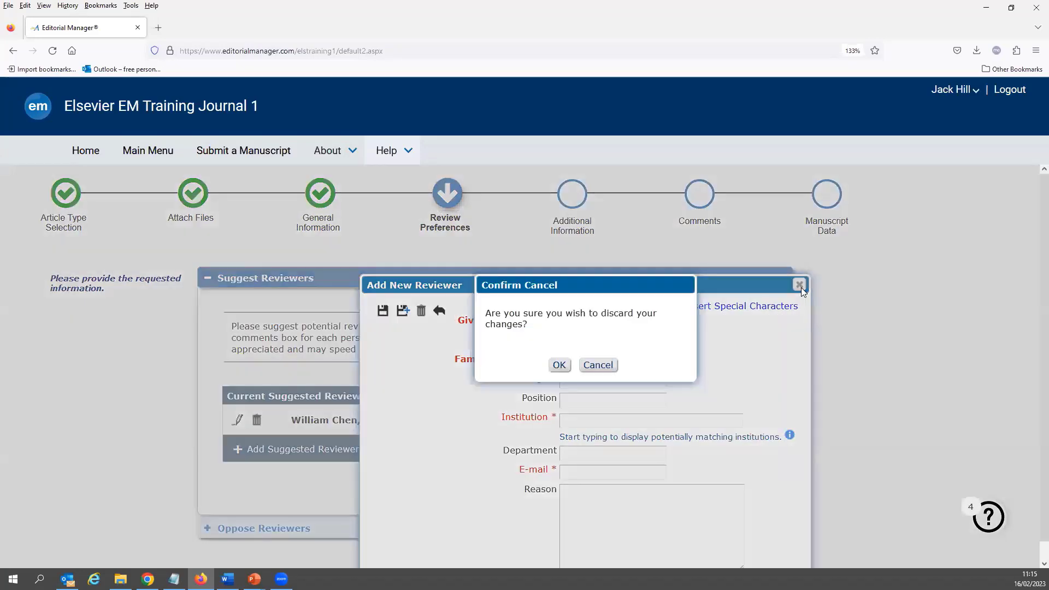
left_click(558, 367)
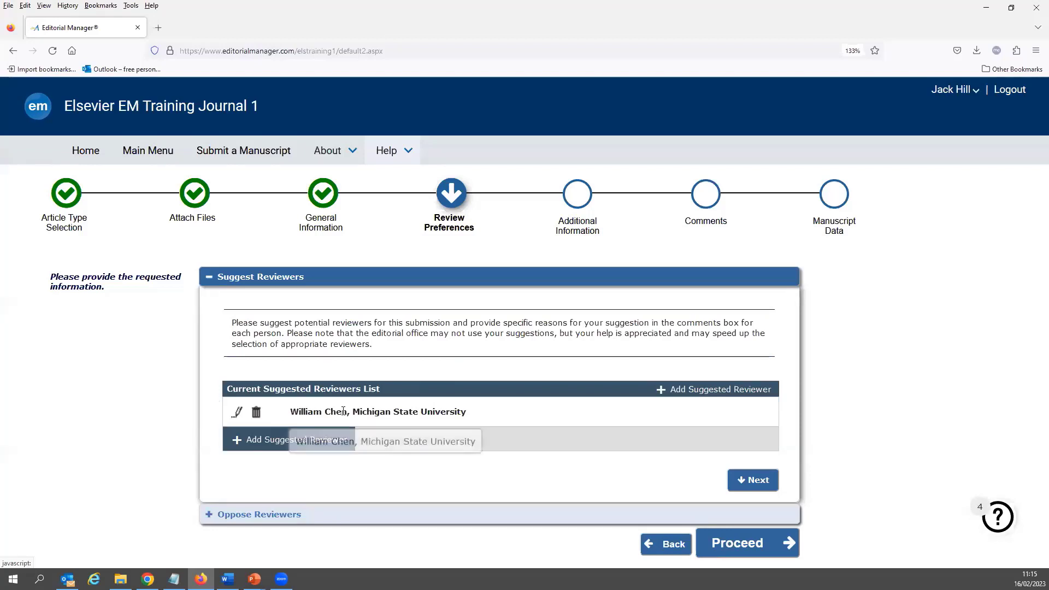
- Continue to the Additional Information questionnaire, review its existing answers, and proceed to Comments
left_click(728, 544)
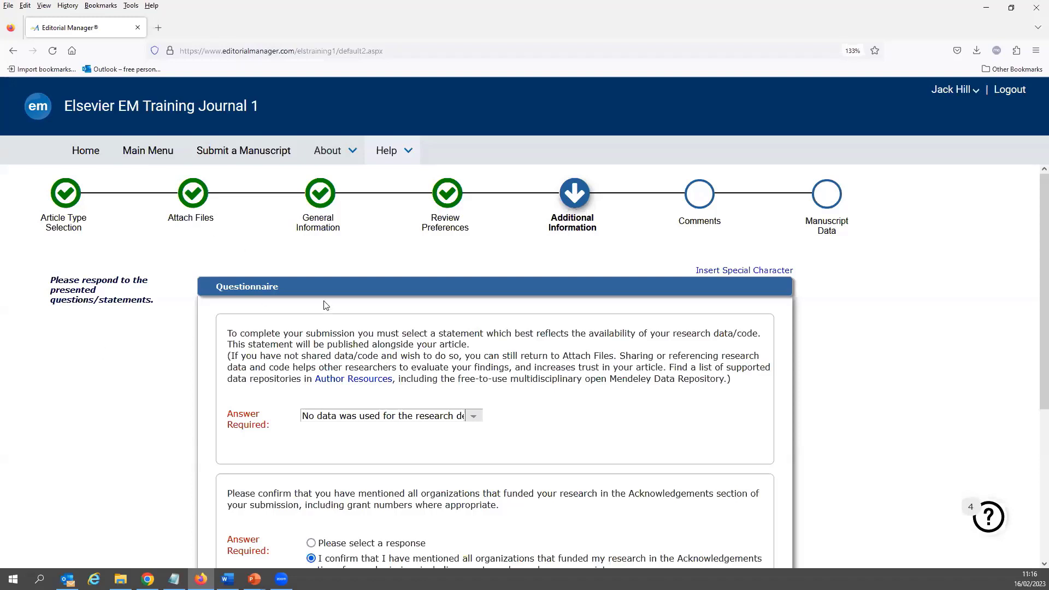
scroll(360, 377, "down", 3)
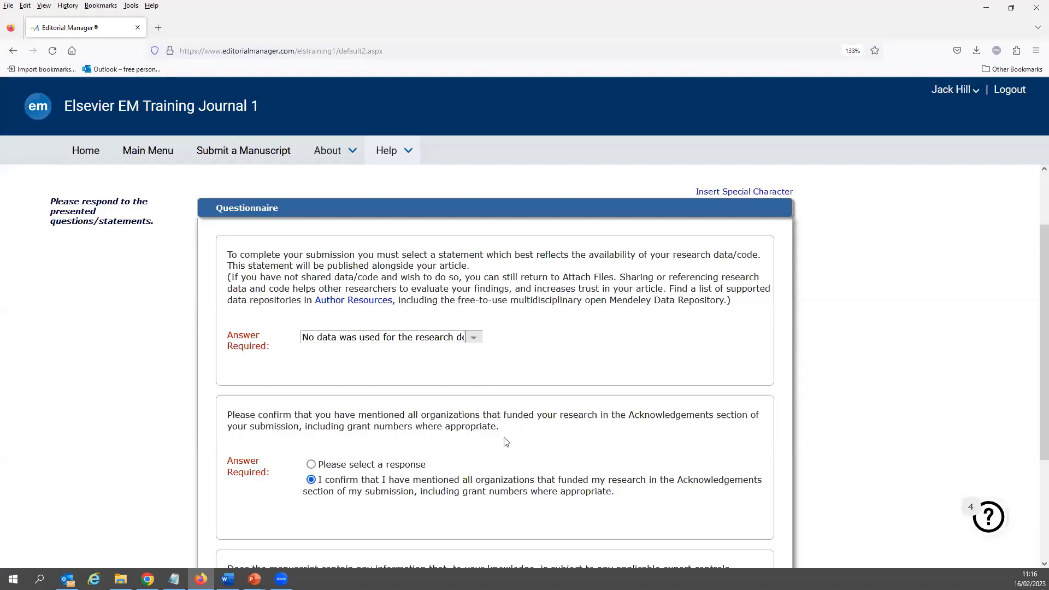
scroll(508, 445, "down", 3)
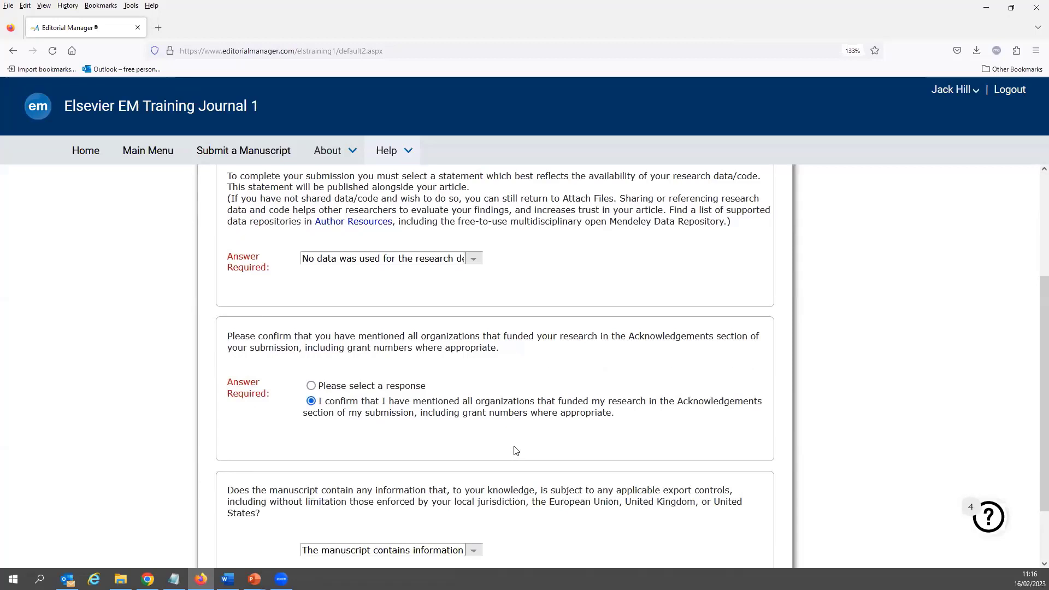
scroll(516, 451, "down", 3)
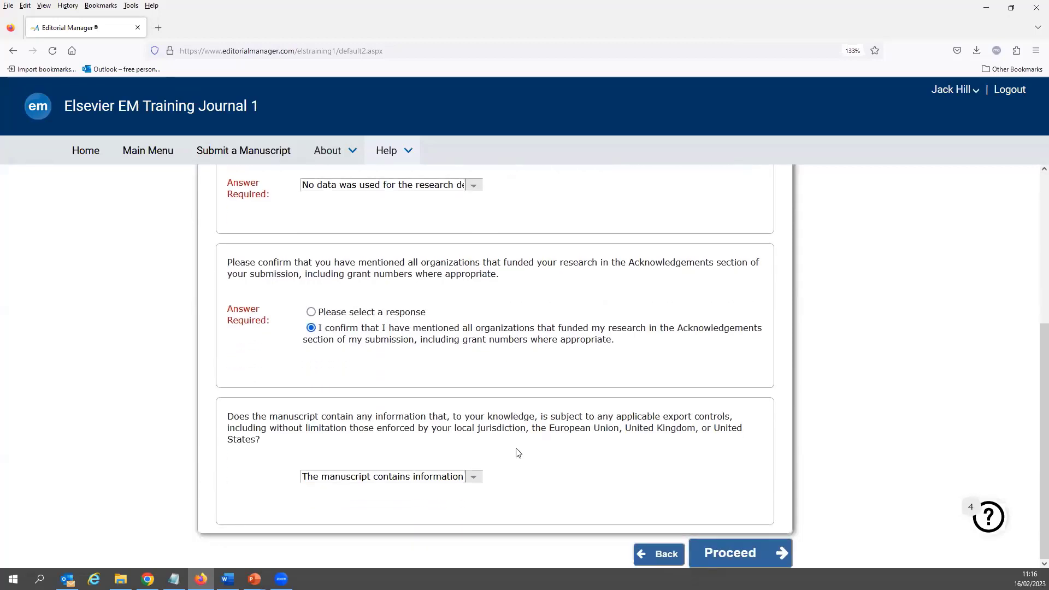
left_click(718, 557)
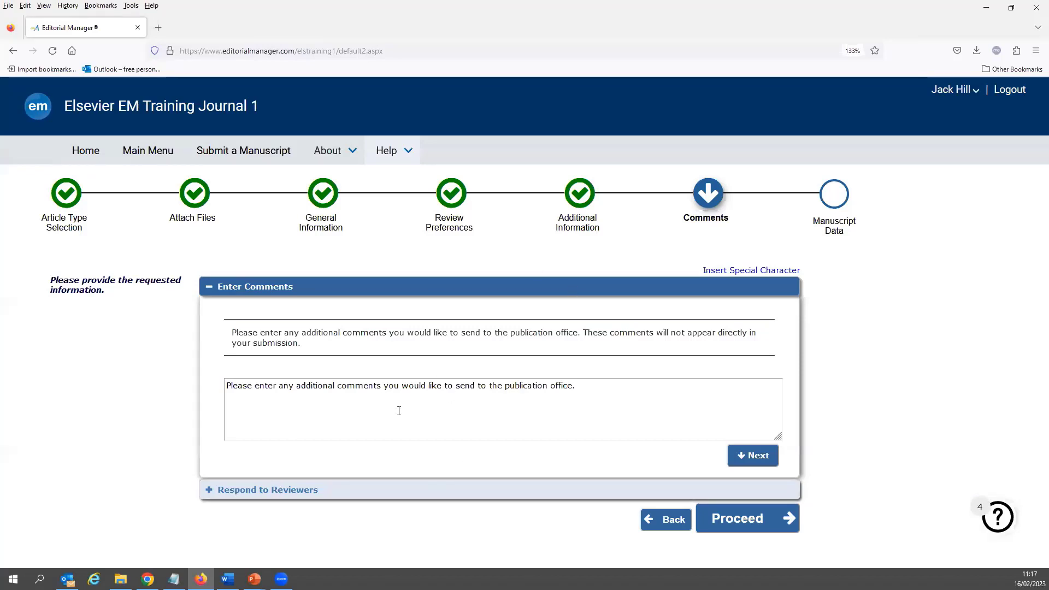
- Open the decision letter from the Respond to Reviewers section, read the editor and reviewer comments, and close it
scroll(355, 480, "down", 3)
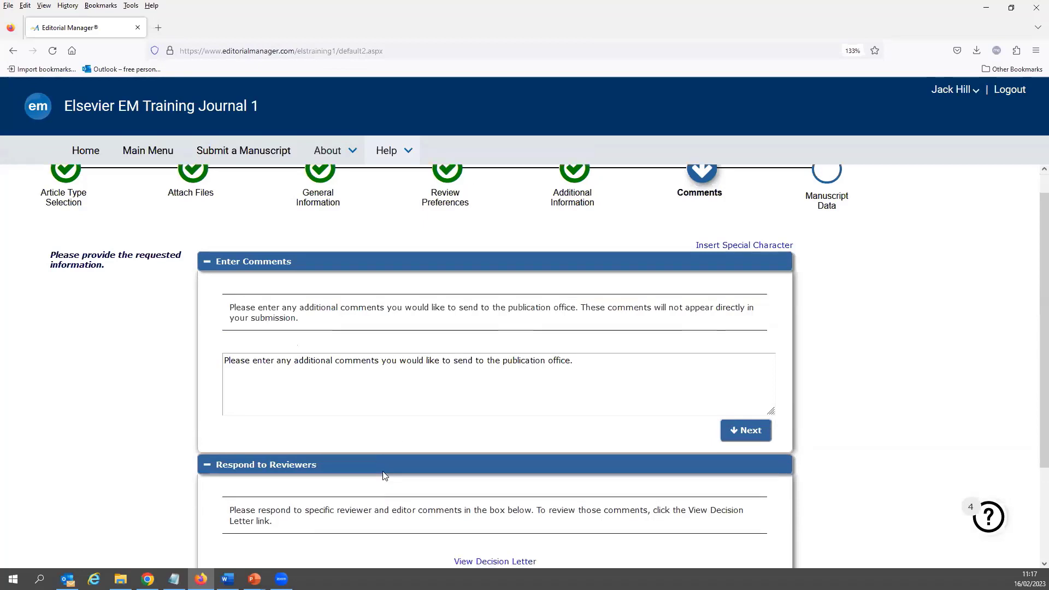
scroll(383, 471, "up", 2)
scroll(384, 479, "down", 2)
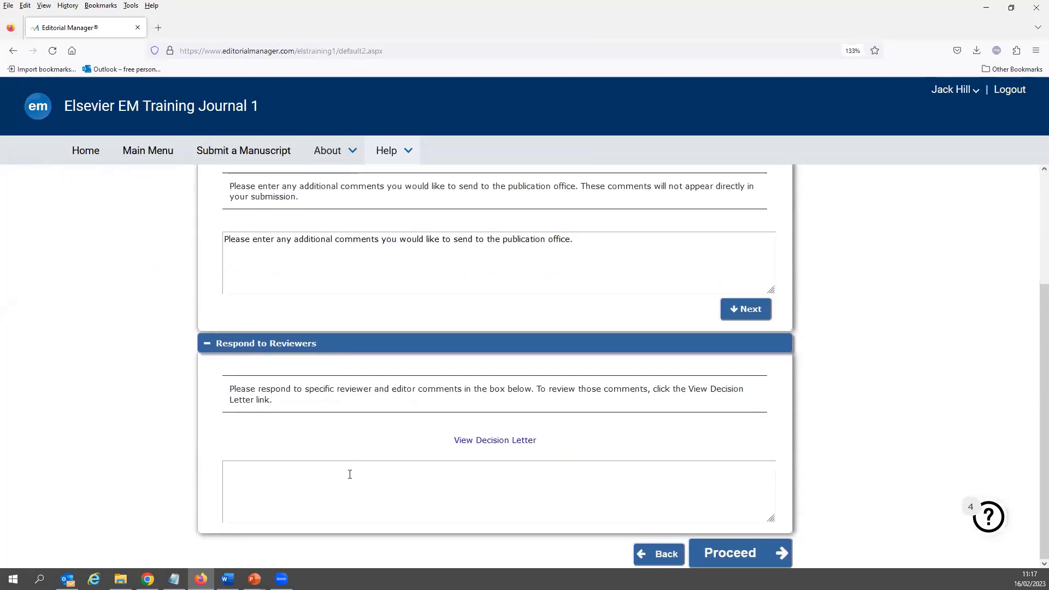
left_click(487, 442)
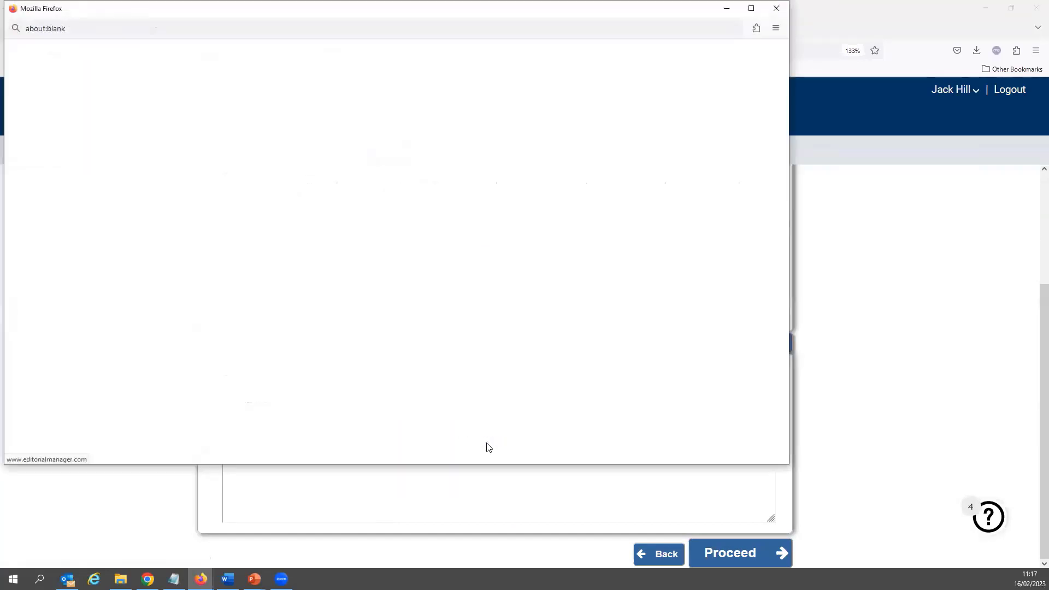
scroll(486, 442, "down", 3)
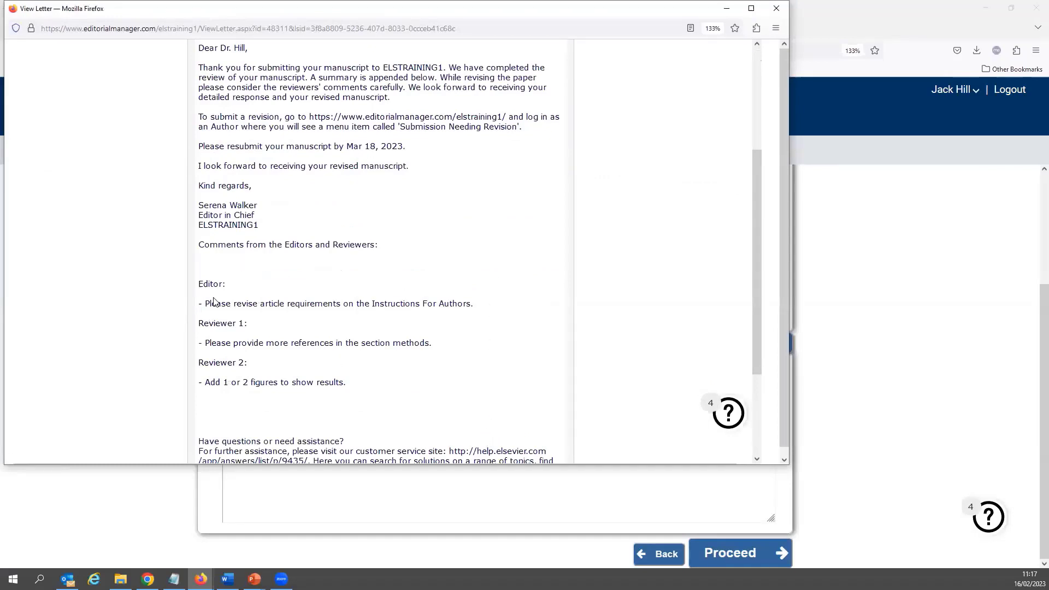
scroll(747, 177, "up", 3)
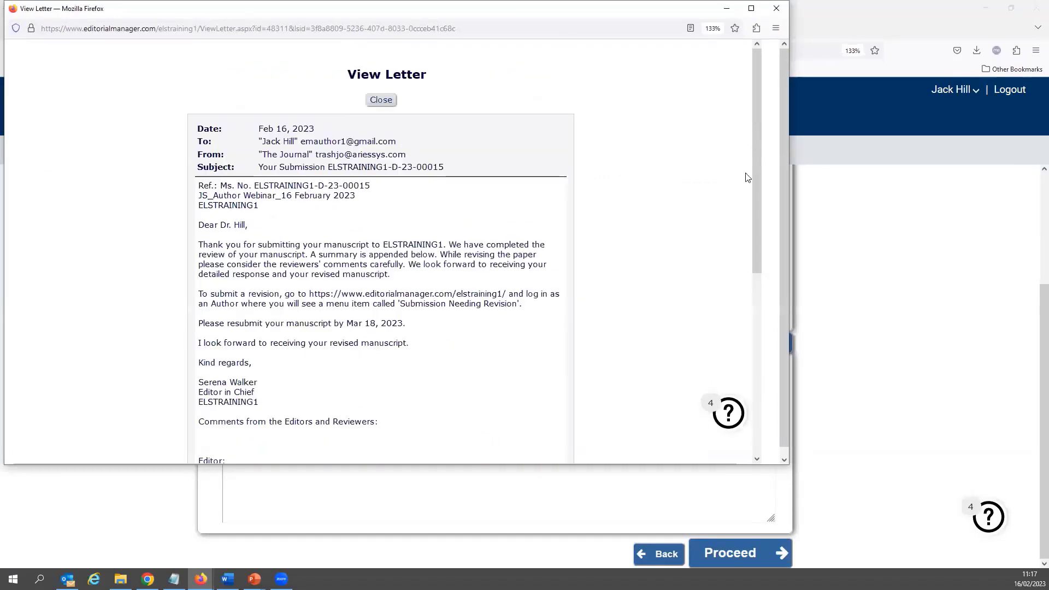
left_click(776, 8)
- Leave the reviewer response box empty, proceed to Manuscript Data, and review the full and short title fields
left_click(360, 475)
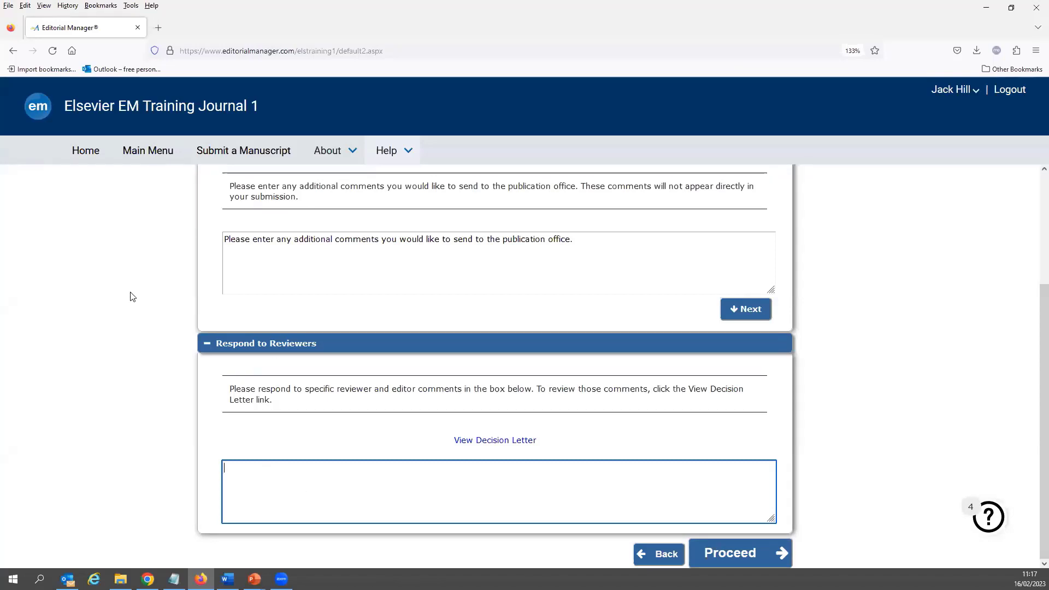
scroll(131, 298, "up", 3)
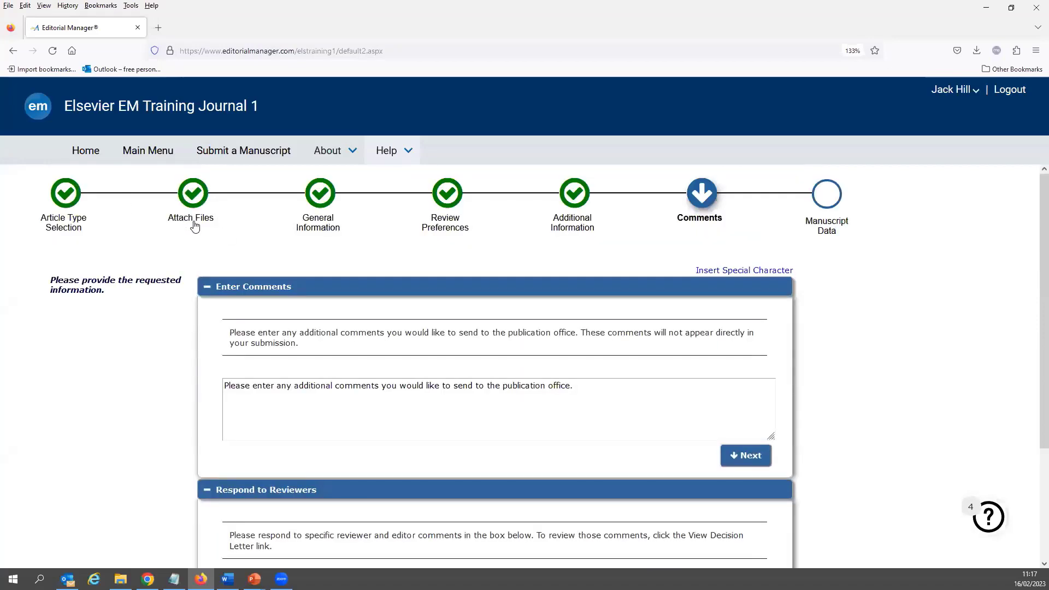
scroll(349, 320, "down", 3)
scroll(348, 323, "up", 3)
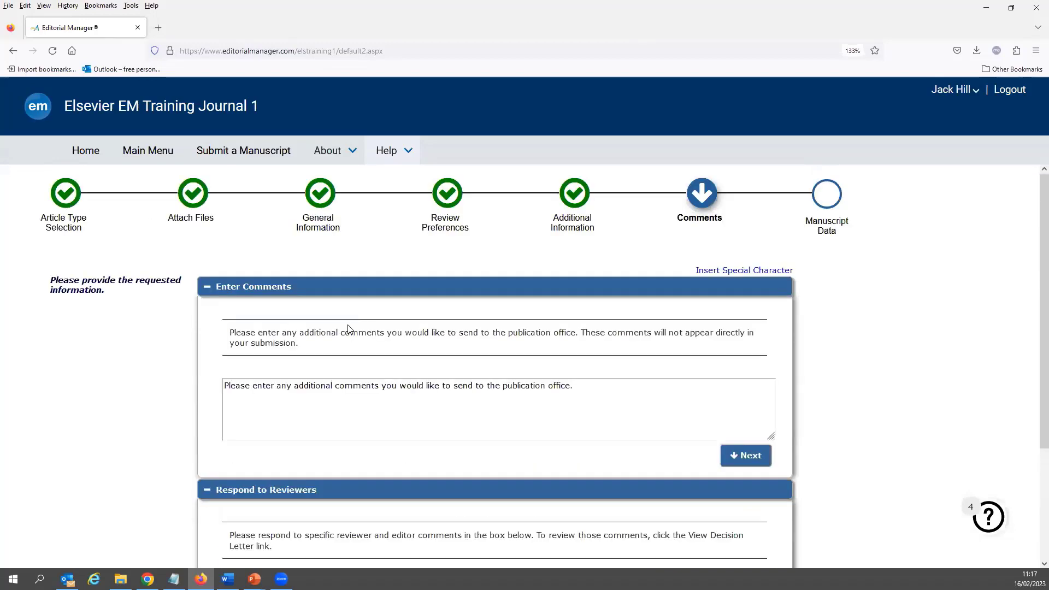
scroll(354, 327, "down", 3)
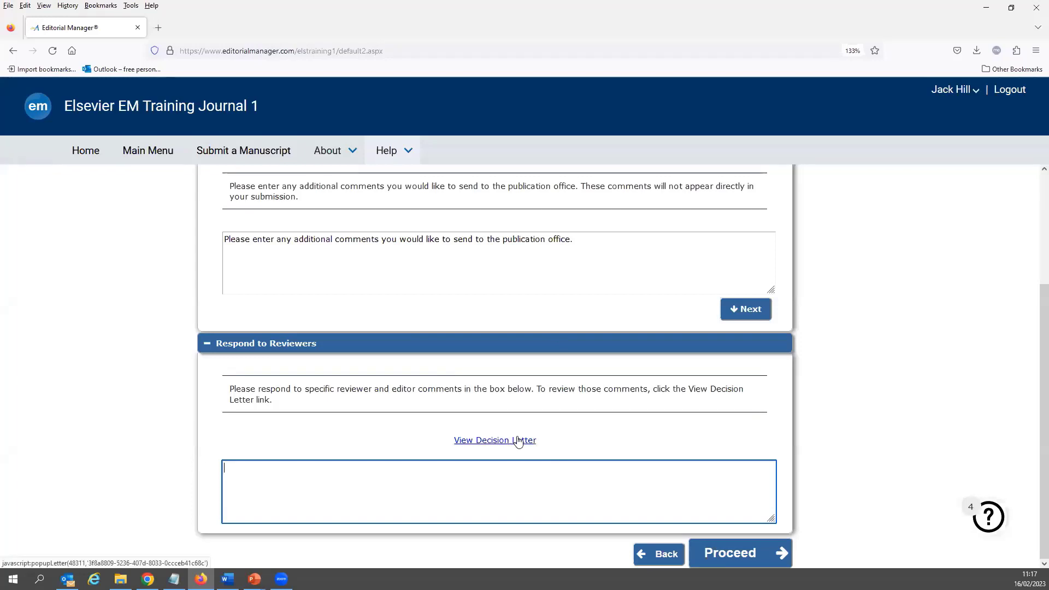
left_click(752, 548)
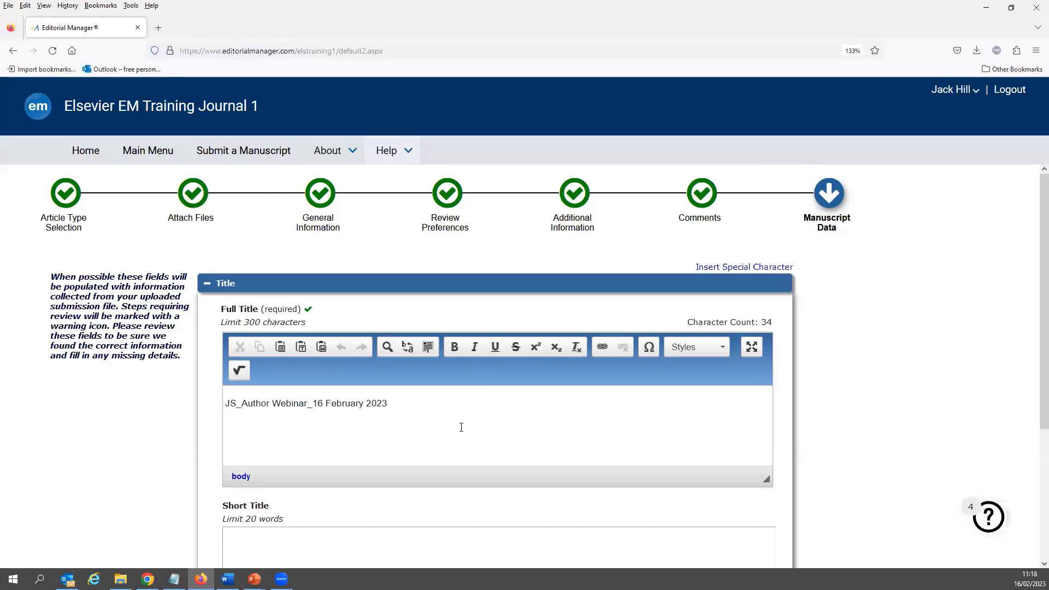
scroll(445, 420, "down", 2)
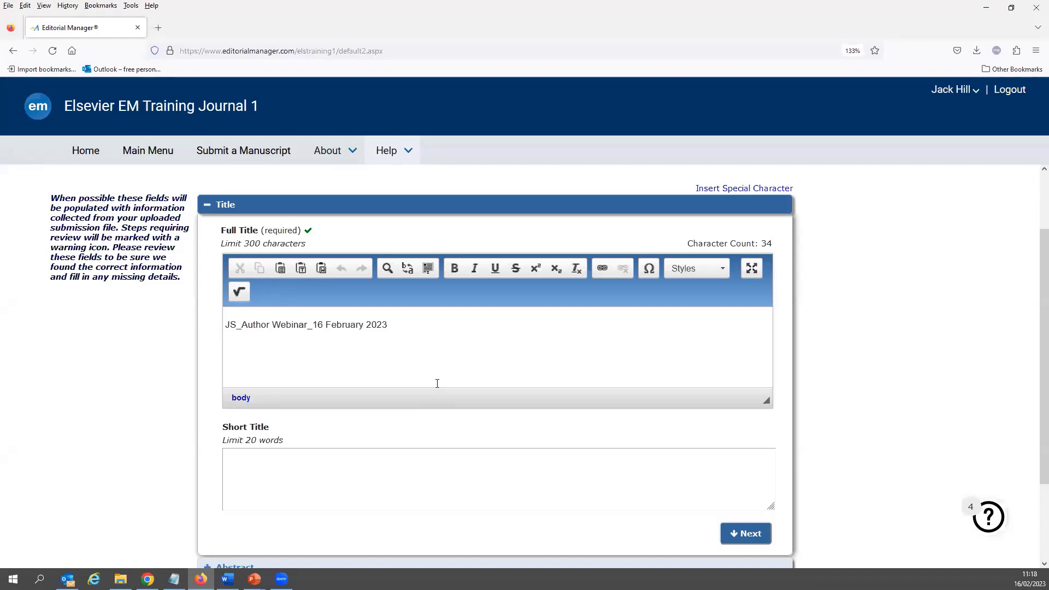
- In the Authors section, move the co-author above the corresponding author so the co-author becomes First Author
scroll(444, 382, "down", 2)
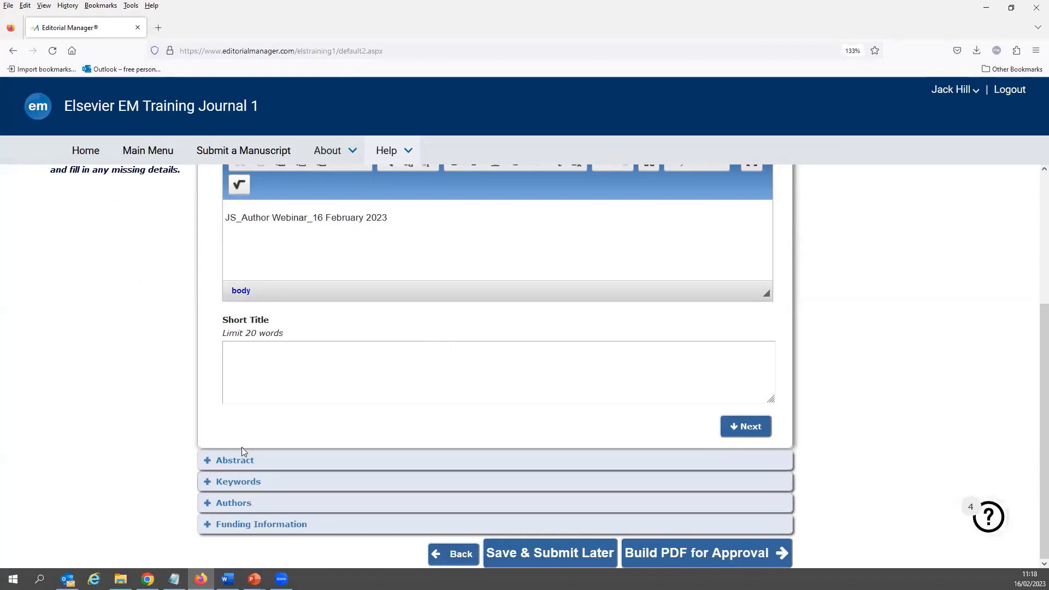
left_click(242, 504)
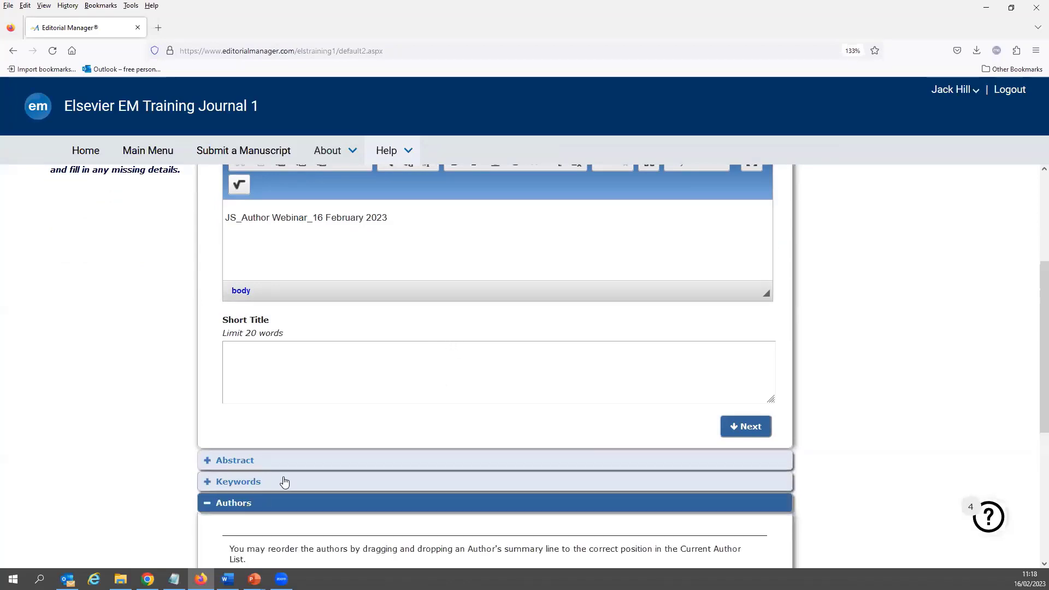
scroll(328, 427, "down", 4)
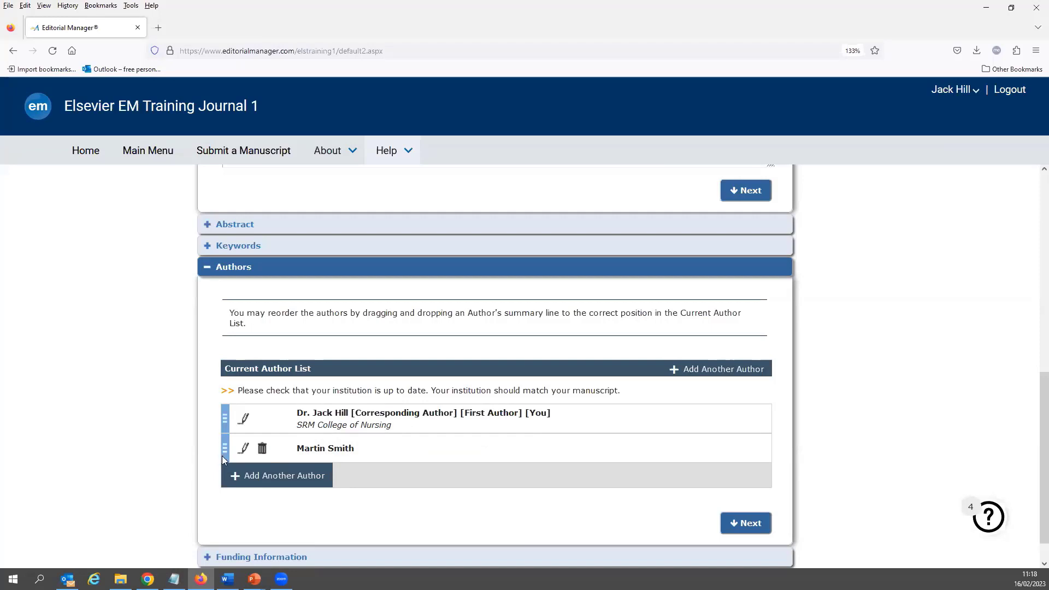
left_click_drag(223, 456, 218, 375)
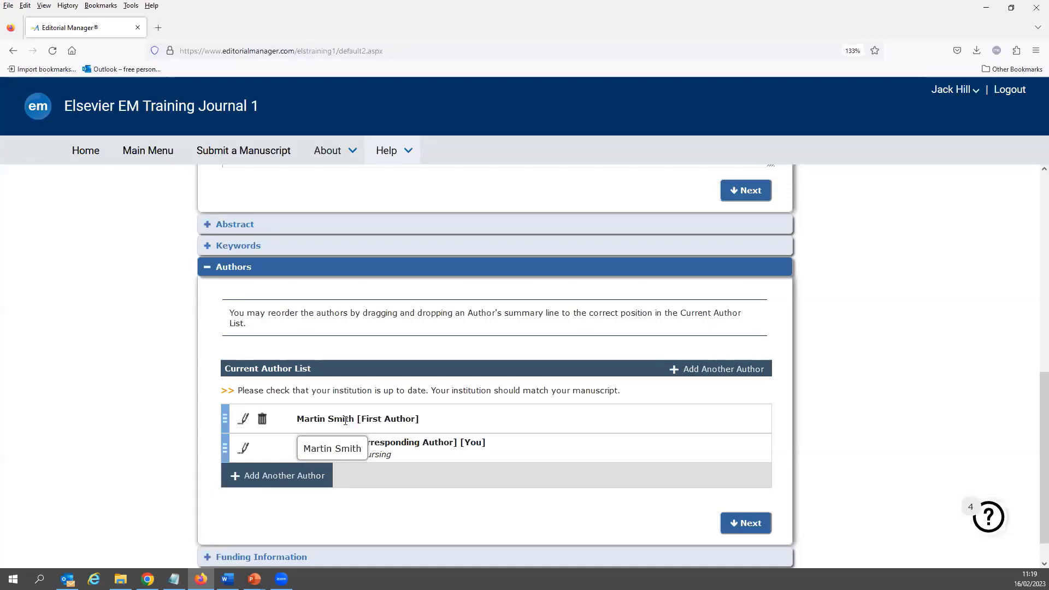
- Review the Funding Information section, read the guidance on funder details, and close the guidance note
scroll(345, 421, "down", 1)
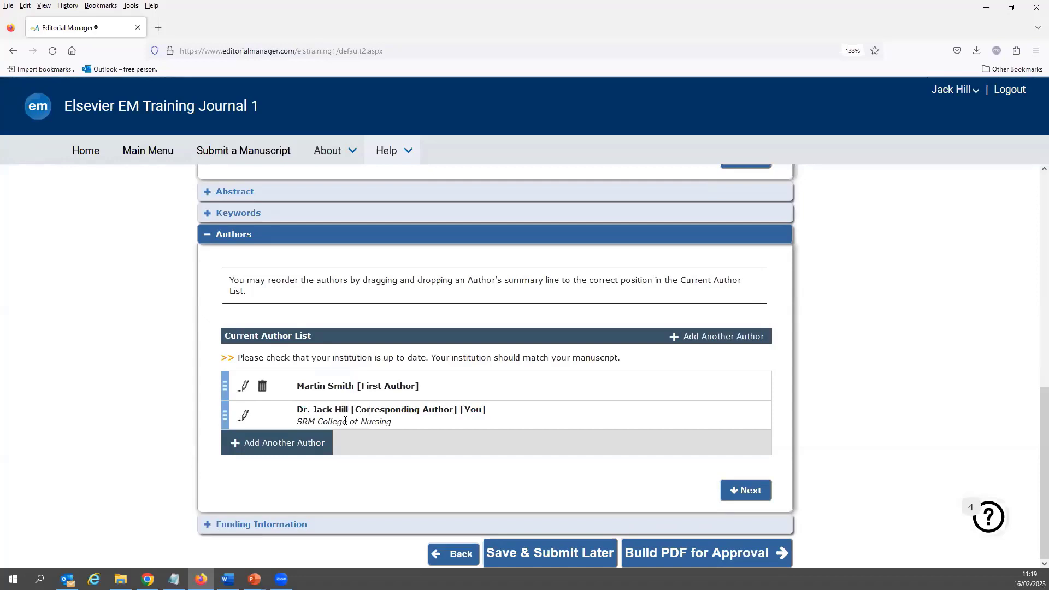
left_click(253, 524)
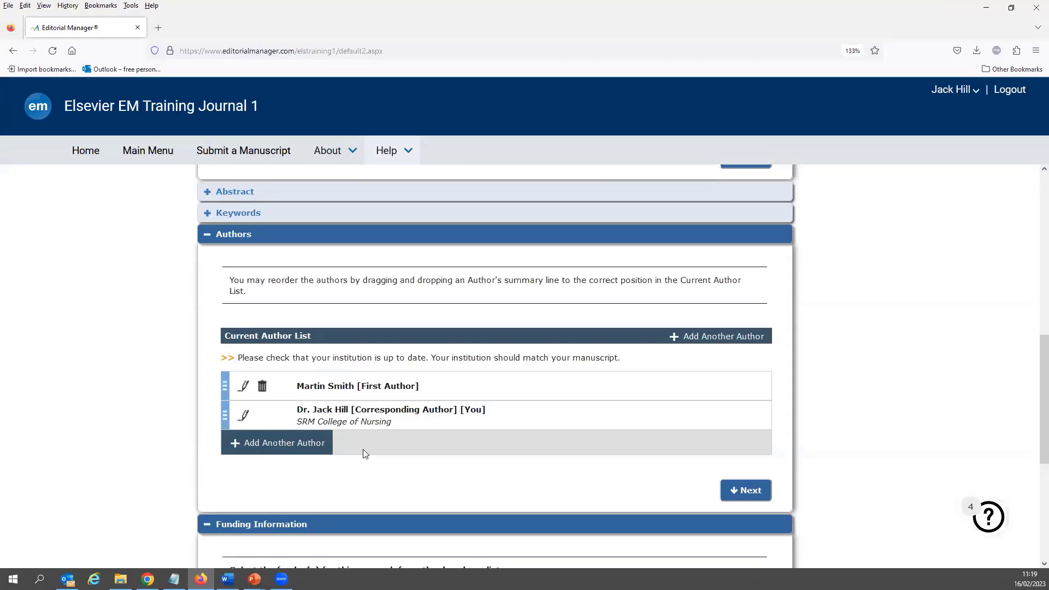
scroll(363, 450, "down", 3)
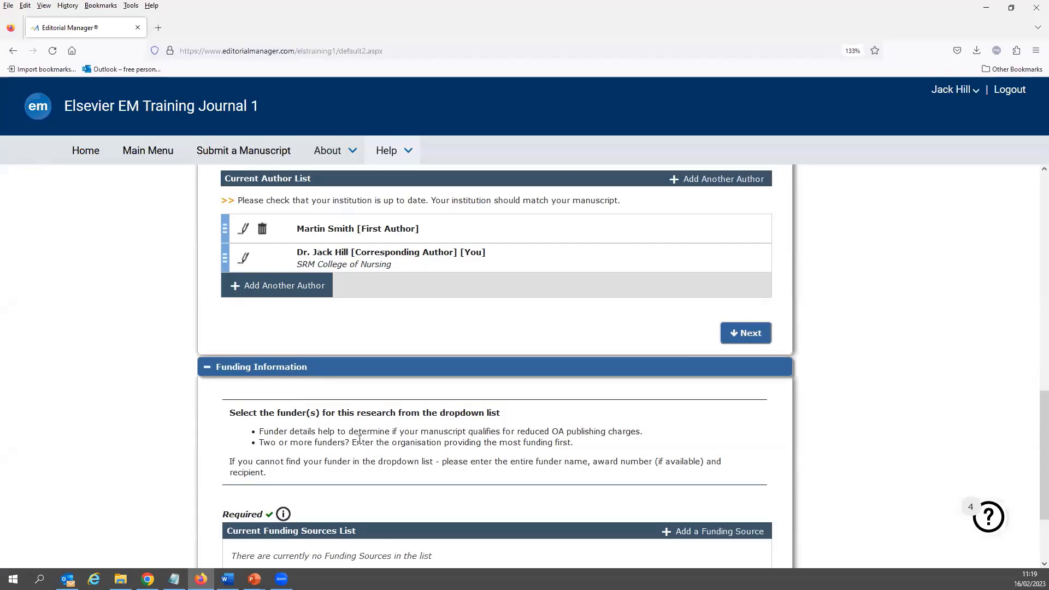
scroll(355, 441, "down", 2)
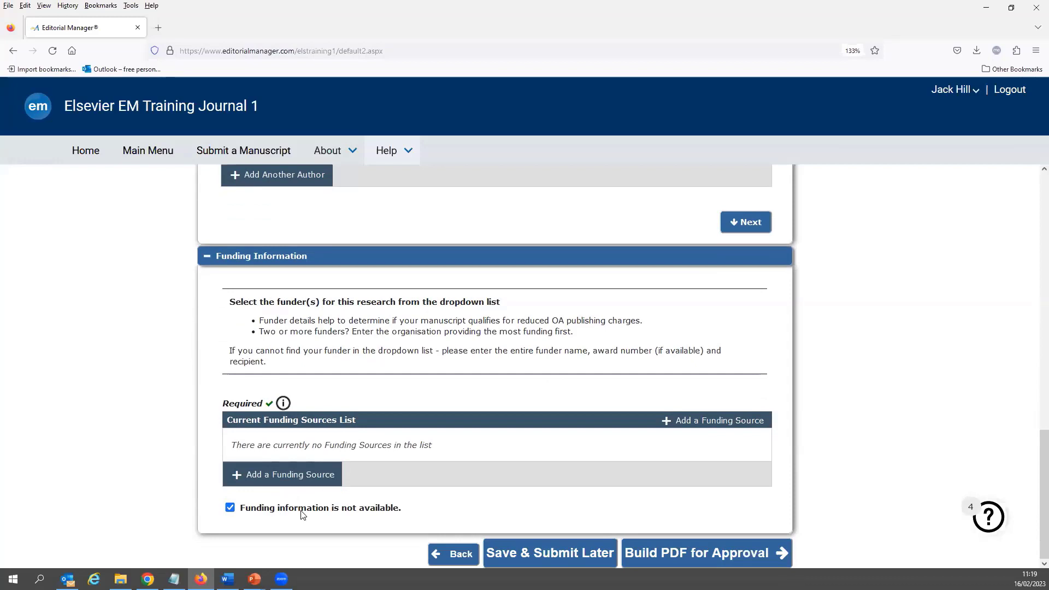
left_click(282, 403)
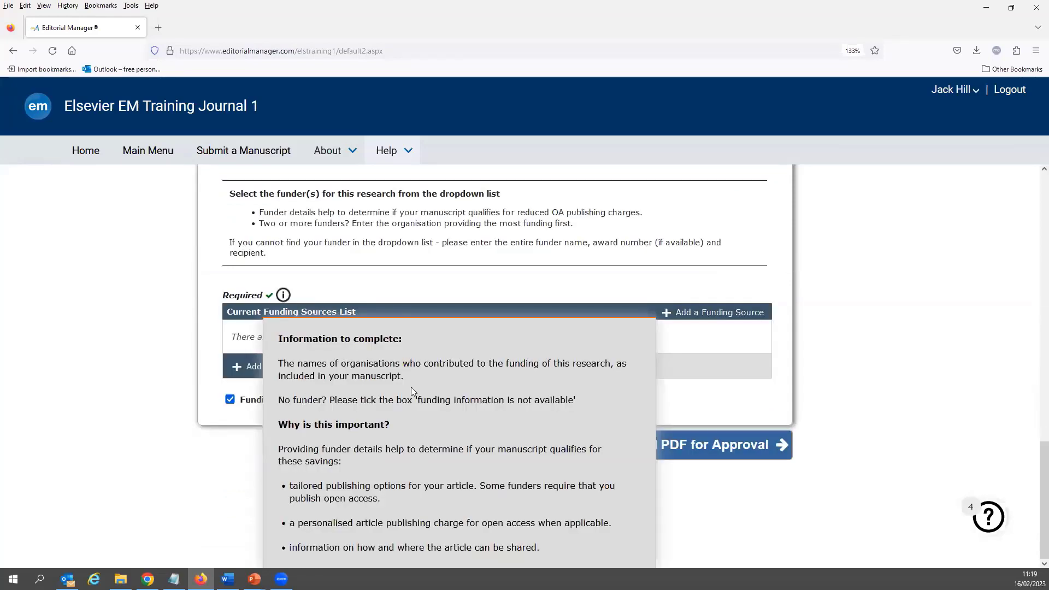
left_click(134, 402)
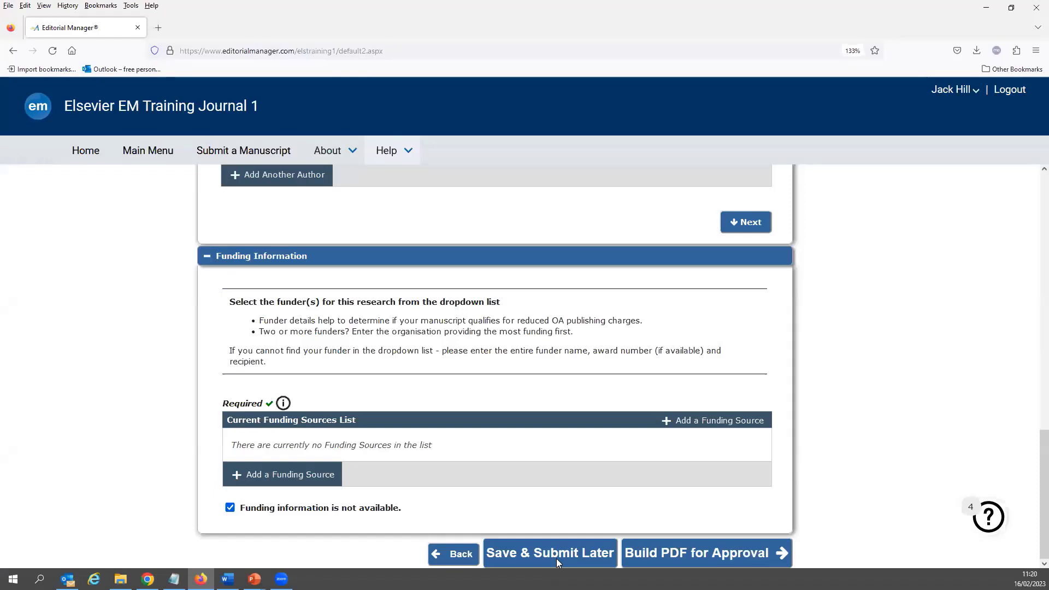
- Check the submission's progress steps and save the revision to submit later
scroll(475, 394, "up", 15)
scroll(457, 284, "up", 2)
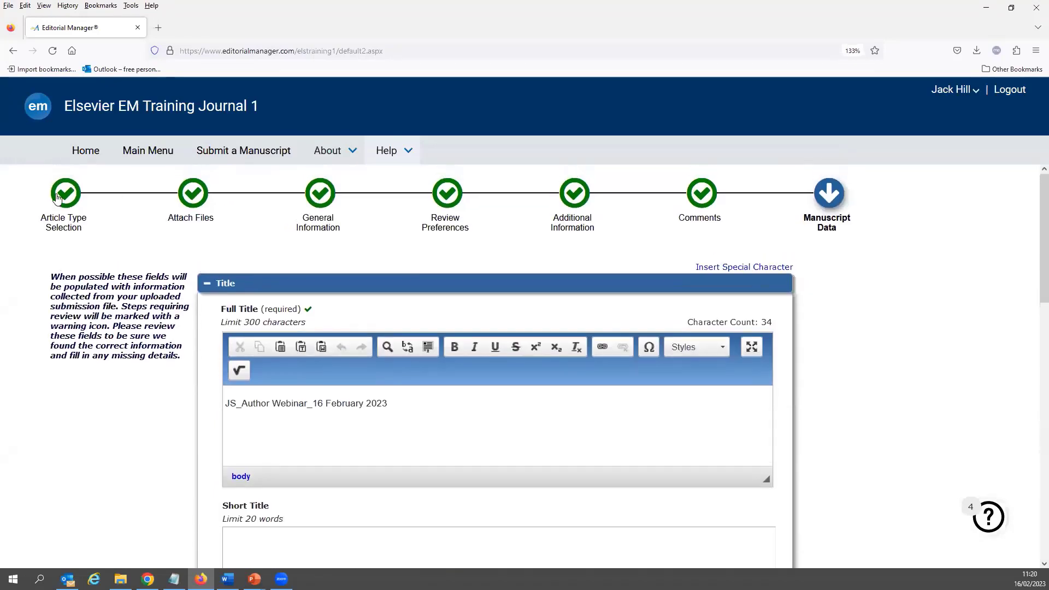
scroll(438, 424, "down", 17)
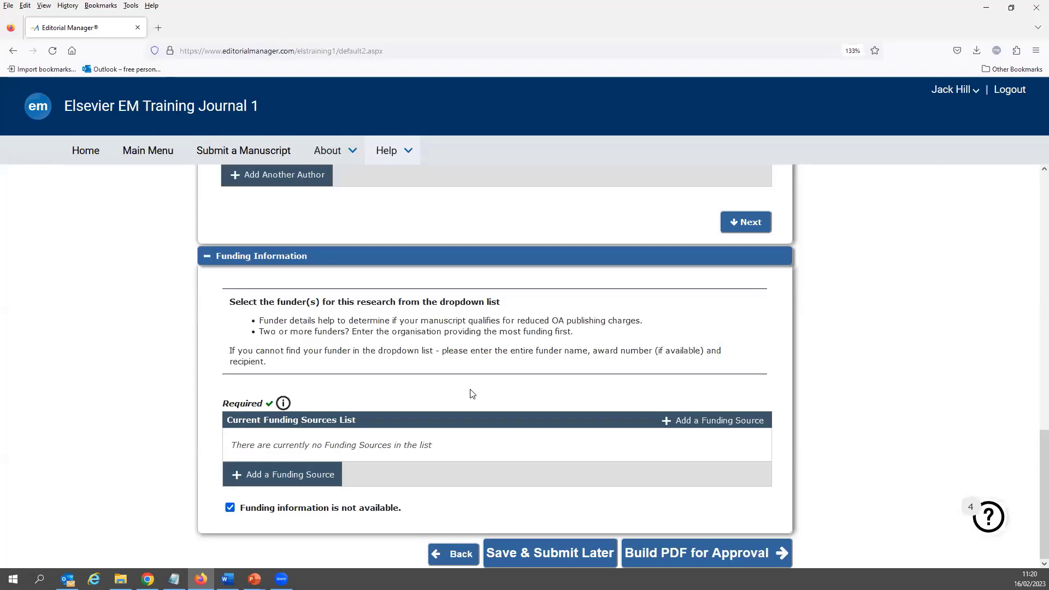
left_click(533, 552)
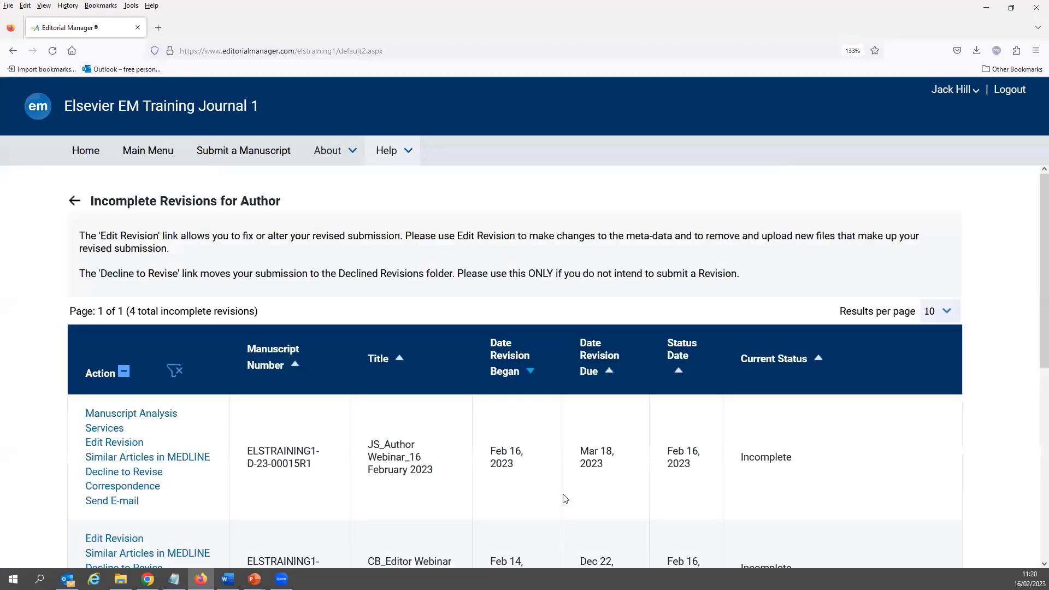
- Reopen JS_Author Webinar_16 February 2023 for editing from the incomplete submissions being revised
left_click(143, 158)
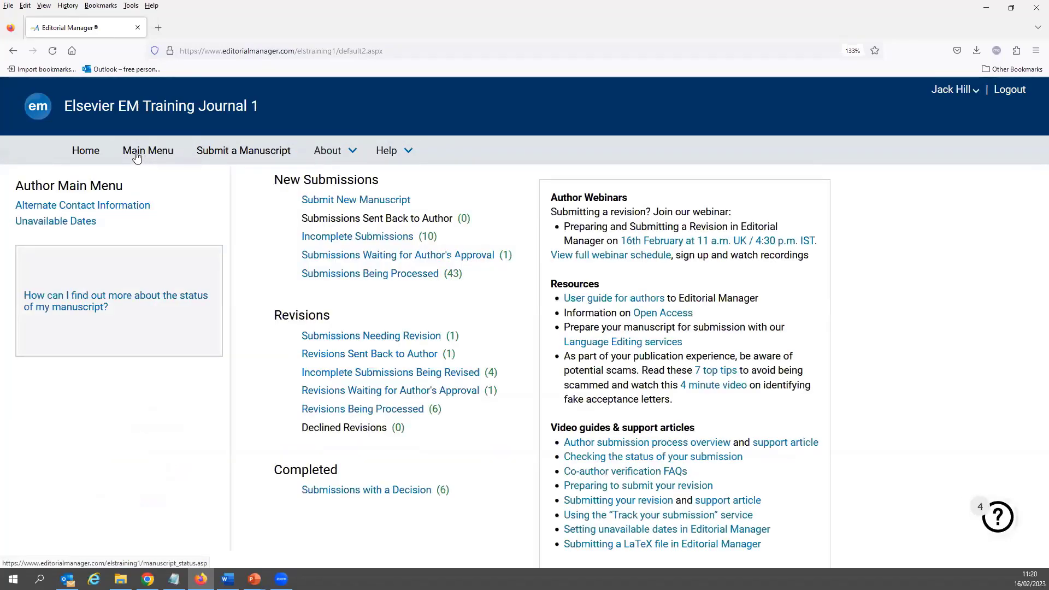
left_click(349, 372)
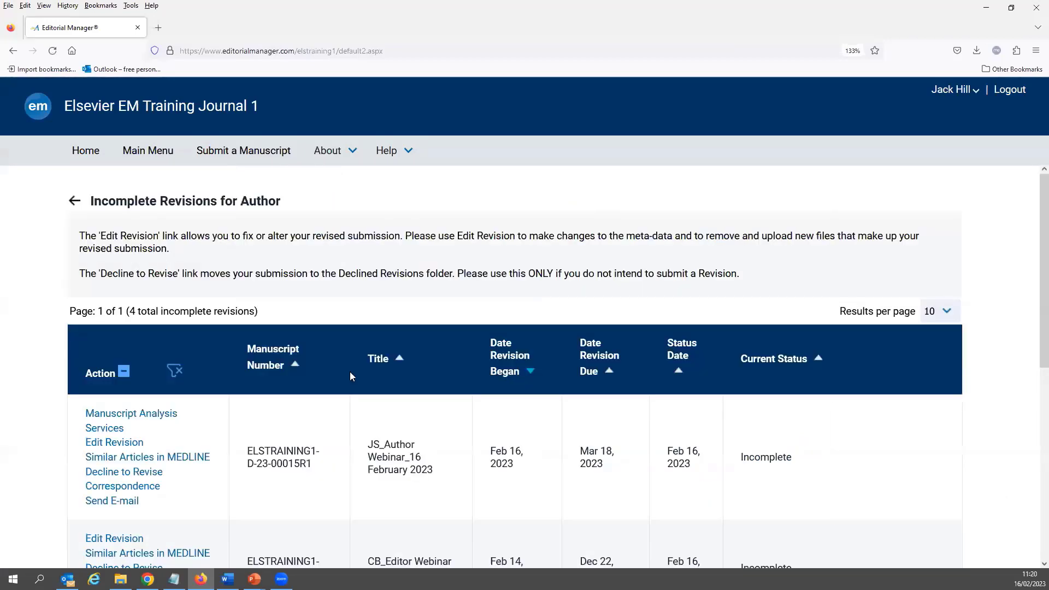
scroll(350, 376, "down", 2)
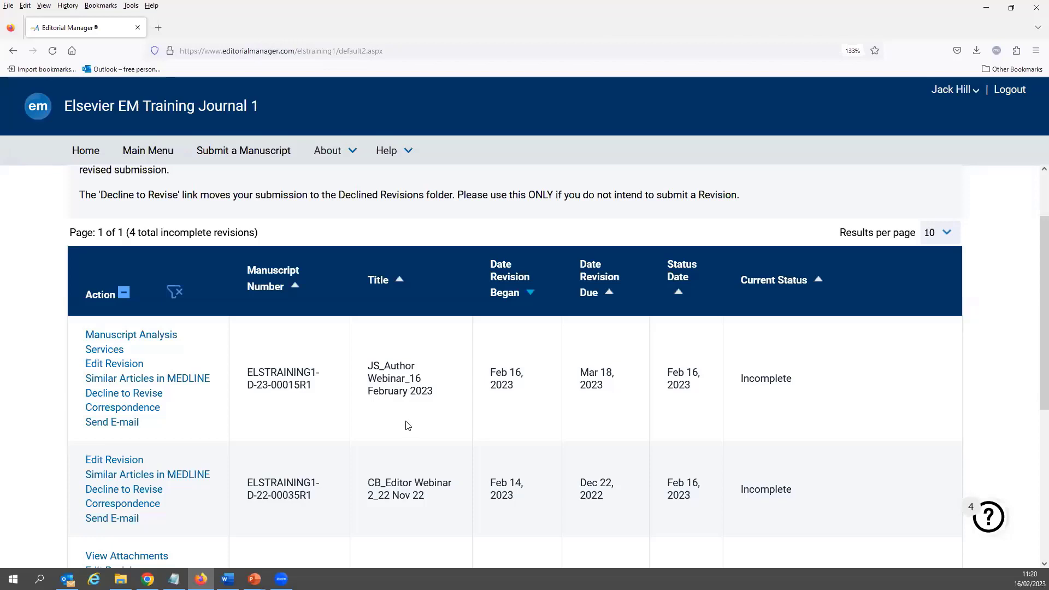
left_click(114, 364)
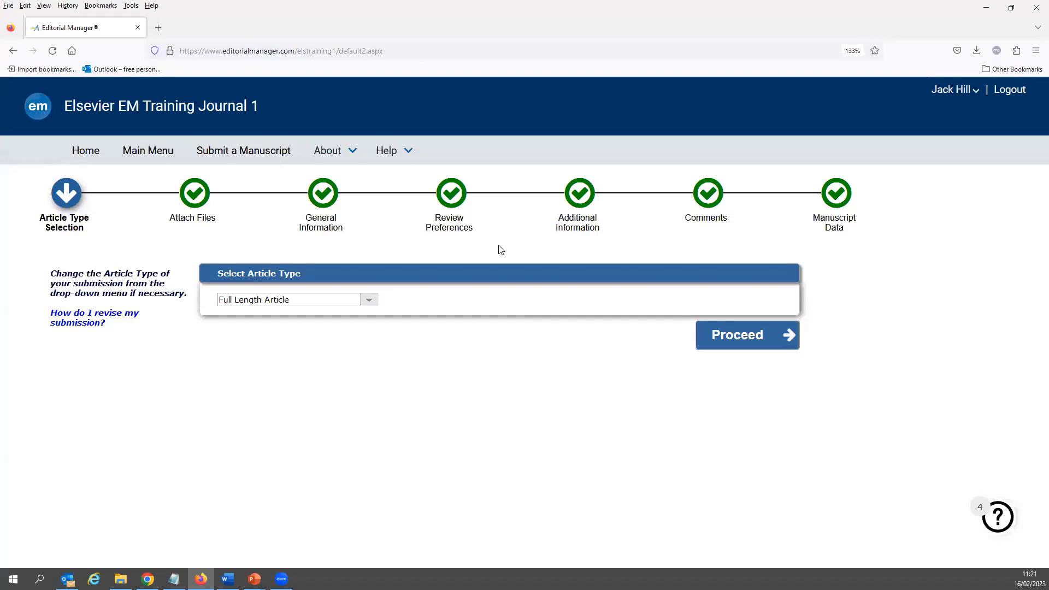
- Go to the Comments step and cut the publication office comment down to the word "Please"
left_click(695, 216)
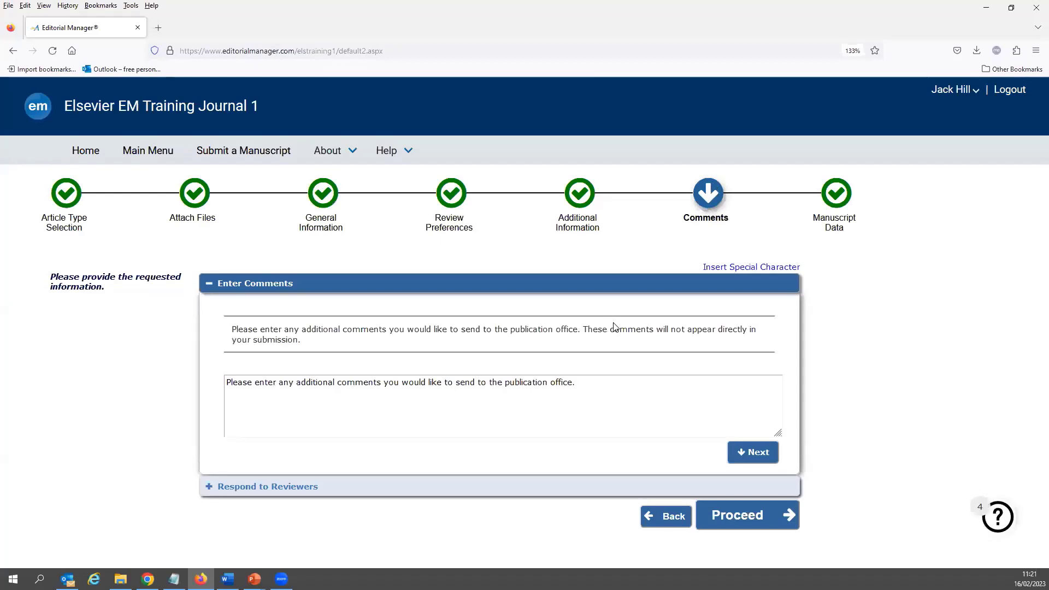
left_click_drag(601, 385, 256, 373)
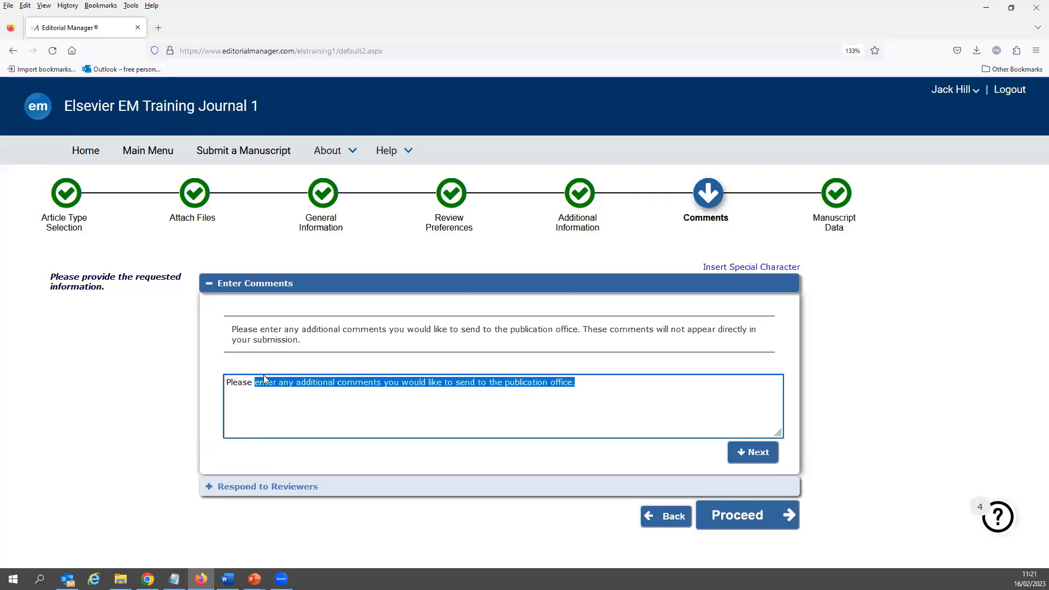
key("BackSpace")
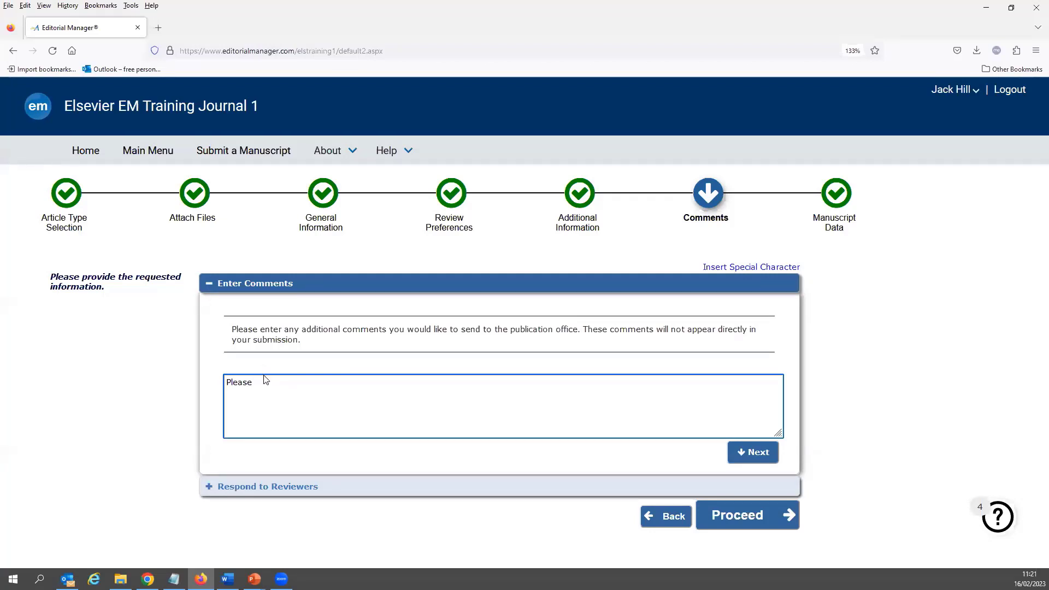
- Proceed to Manuscript Data and build the revision's PDF for approval
left_click(738, 515)
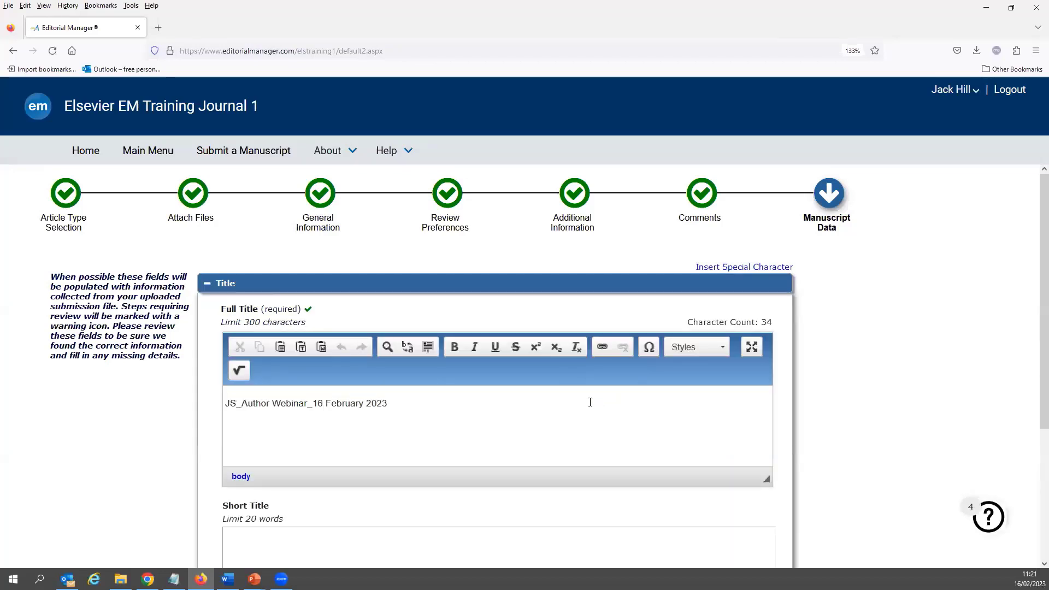
scroll(589, 402, "down", 3)
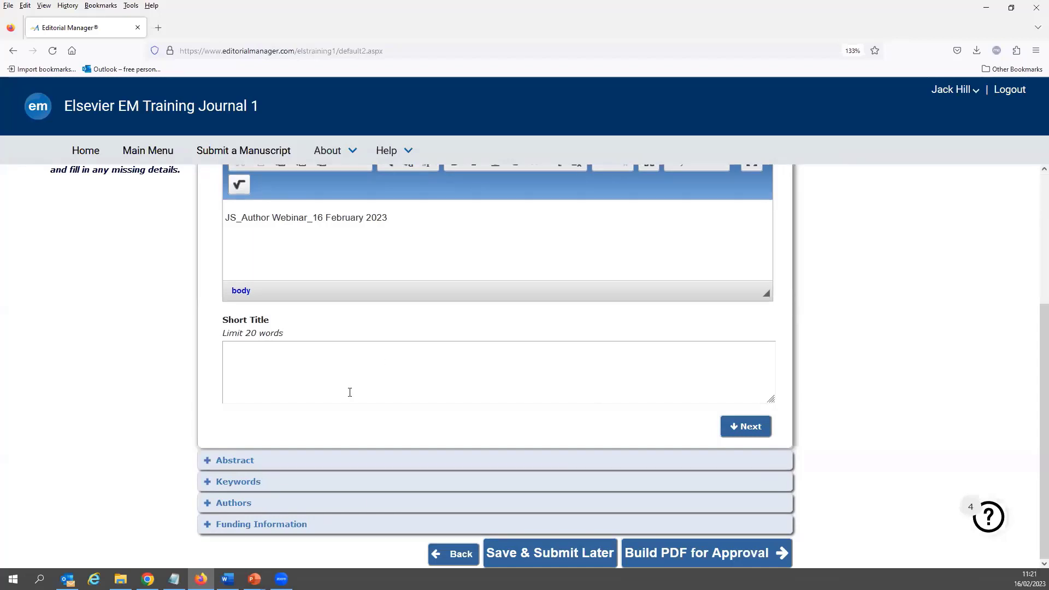
left_click(652, 555)
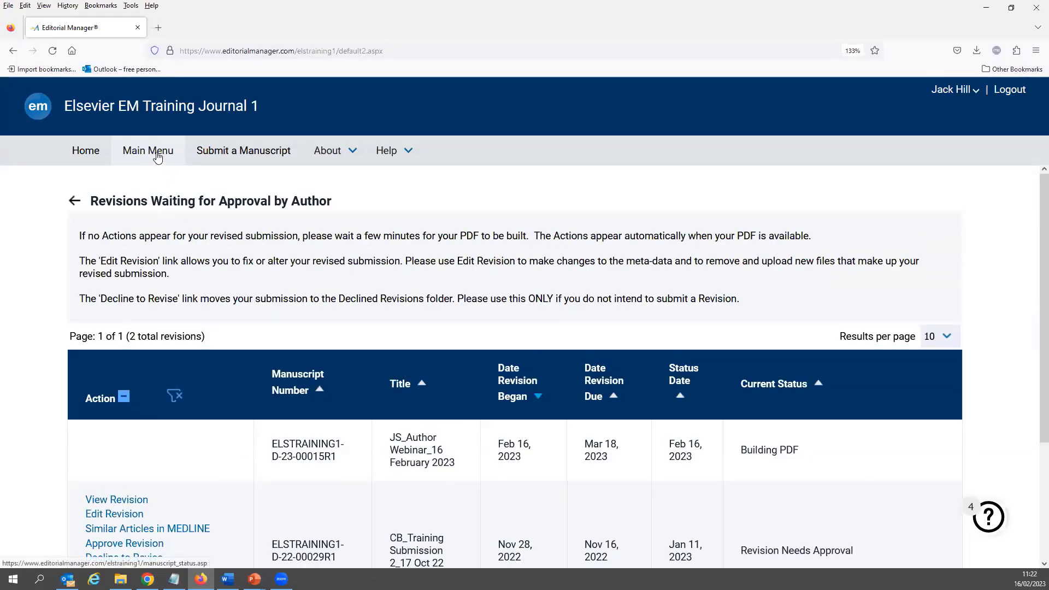
- Return to the author main menu and open the list of revisions waiting for the author's approval
left_click(127, 155)
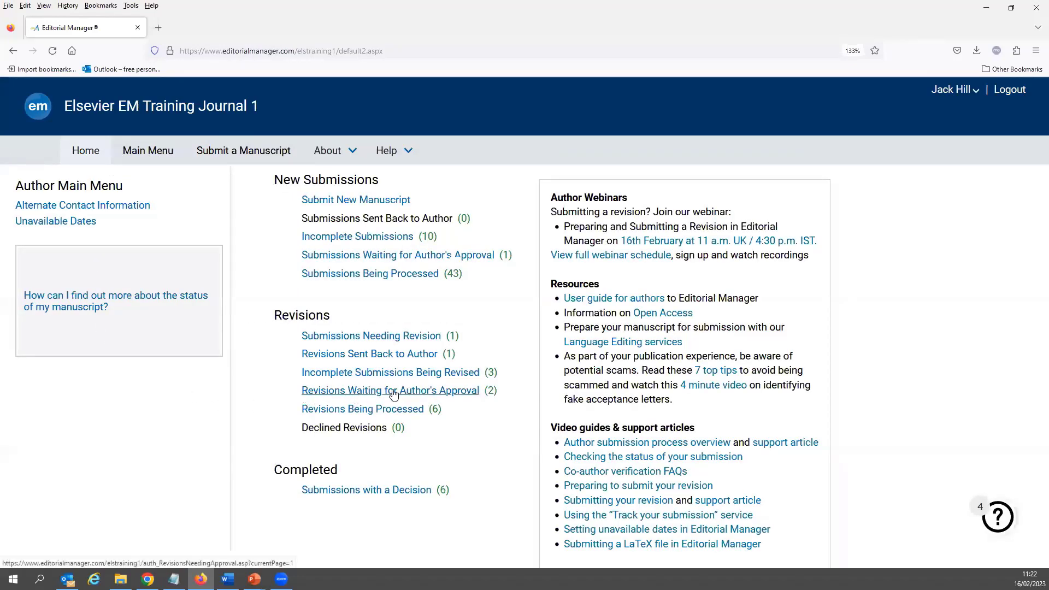
left_click(466, 391)
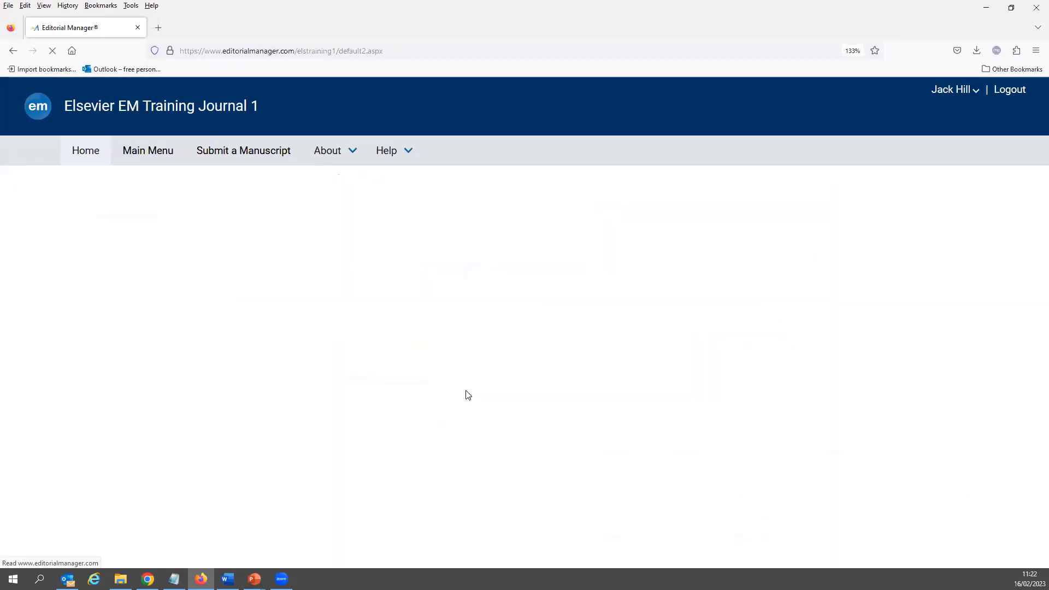
scroll(465, 390, "down", 3)
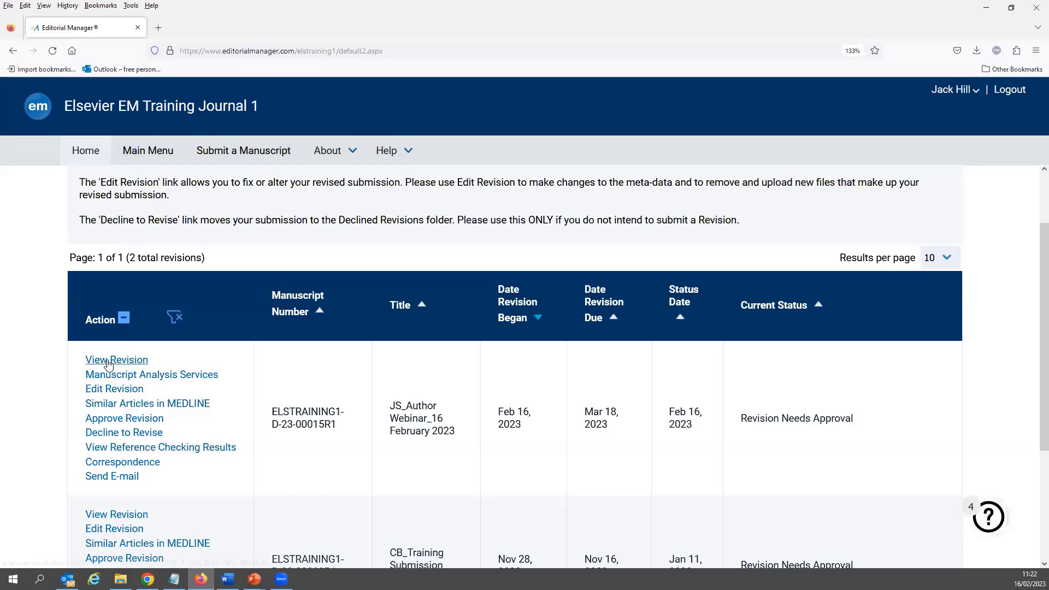
- View the built PDF of JS_Author Webinar_16 February 2023, look through all its pages, and return to the revisions list
left_click(111, 362)
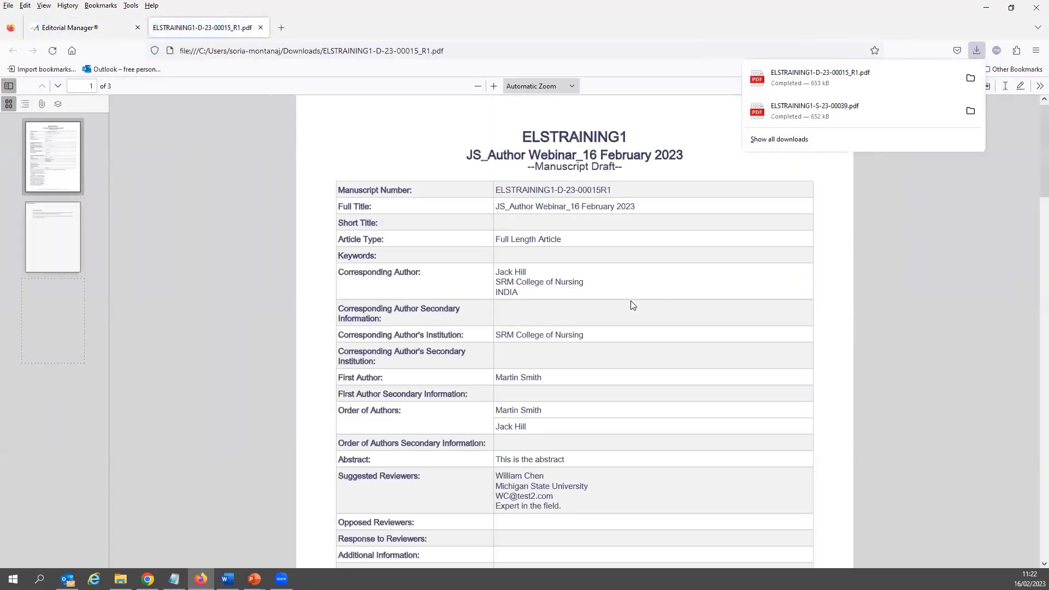
scroll(631, 305, "down", 6)
scroll(631, 305, "down", 10)
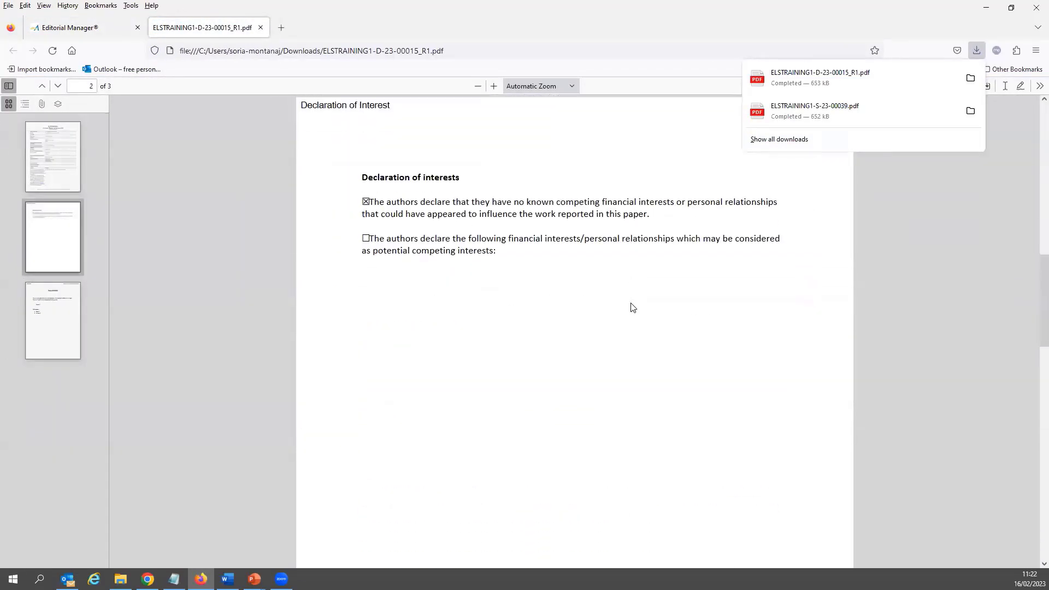
scroll(631, 317, "down", 5)
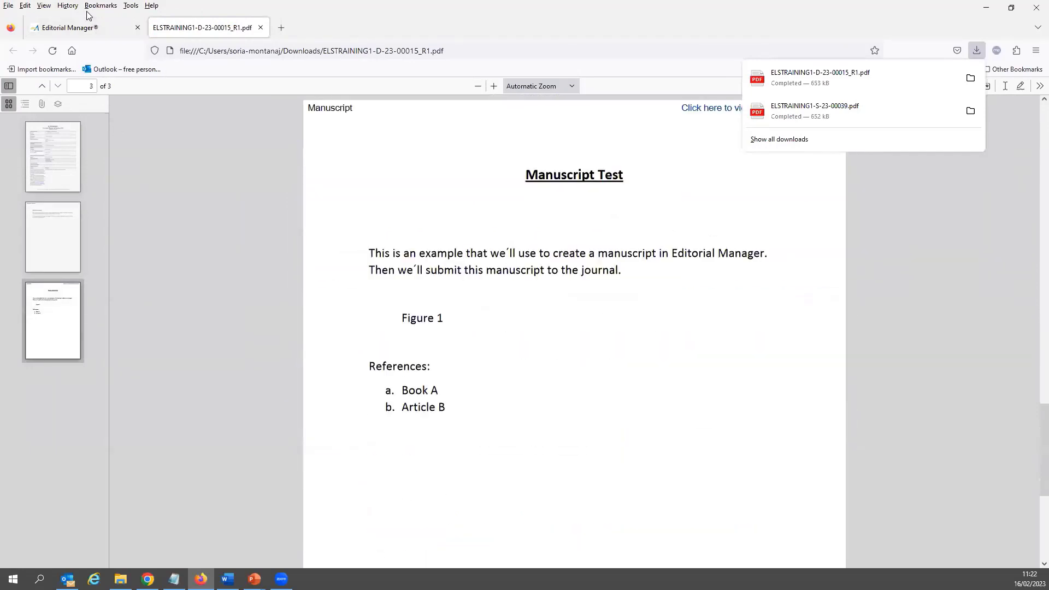
left_click(84, 28)
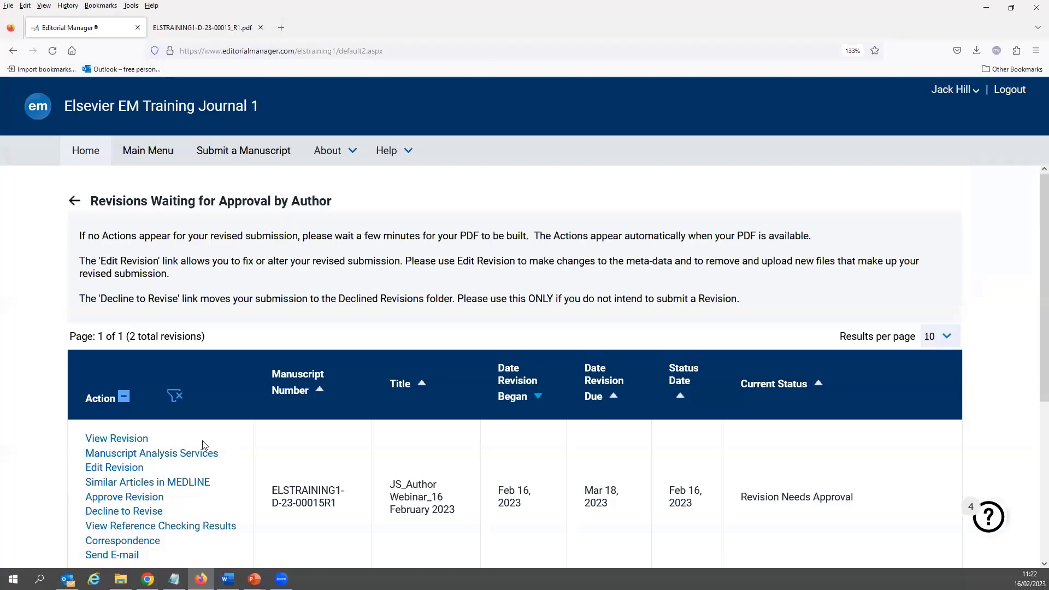
- Look over the actions offered for the revision JS_Author Webinar_16 February 2023, including Edit Revision and View Revision
scroll(332, 427, "down", 3)
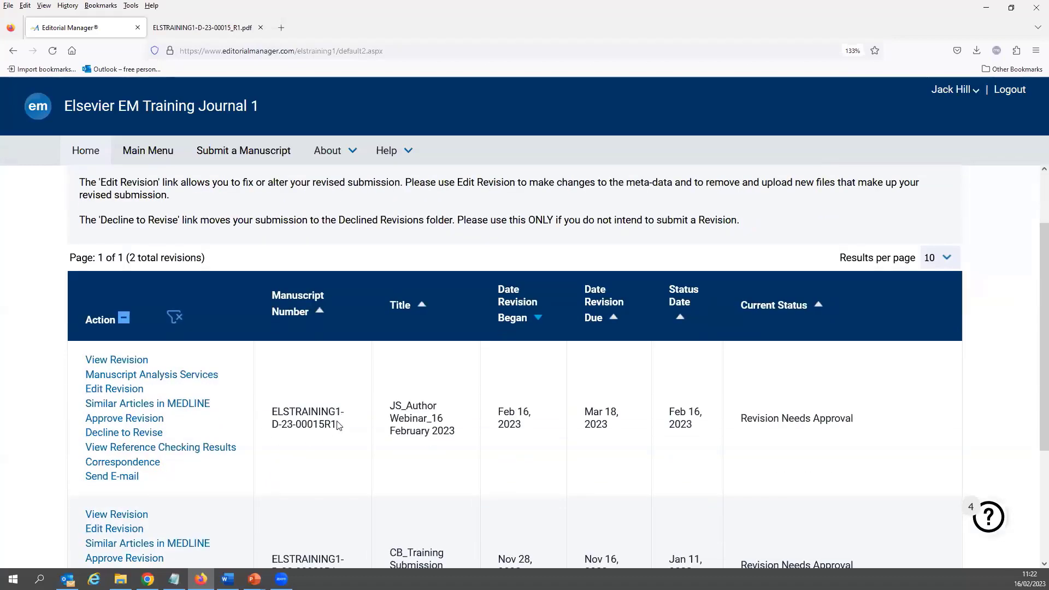
left_click(105, 394)
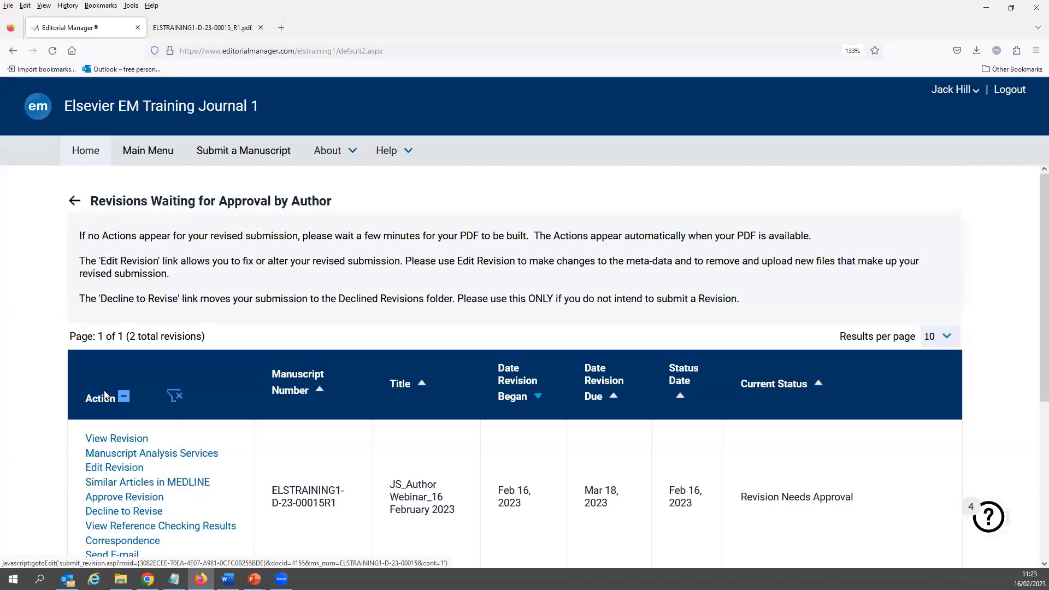
scroll(105, 393, "down", 2)
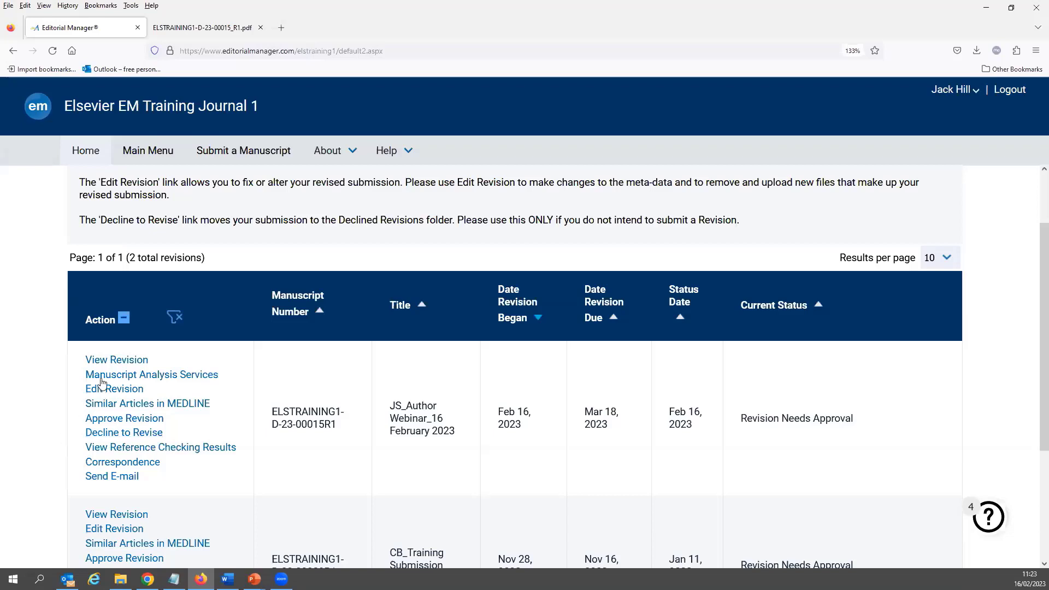
left_click(113, 361)
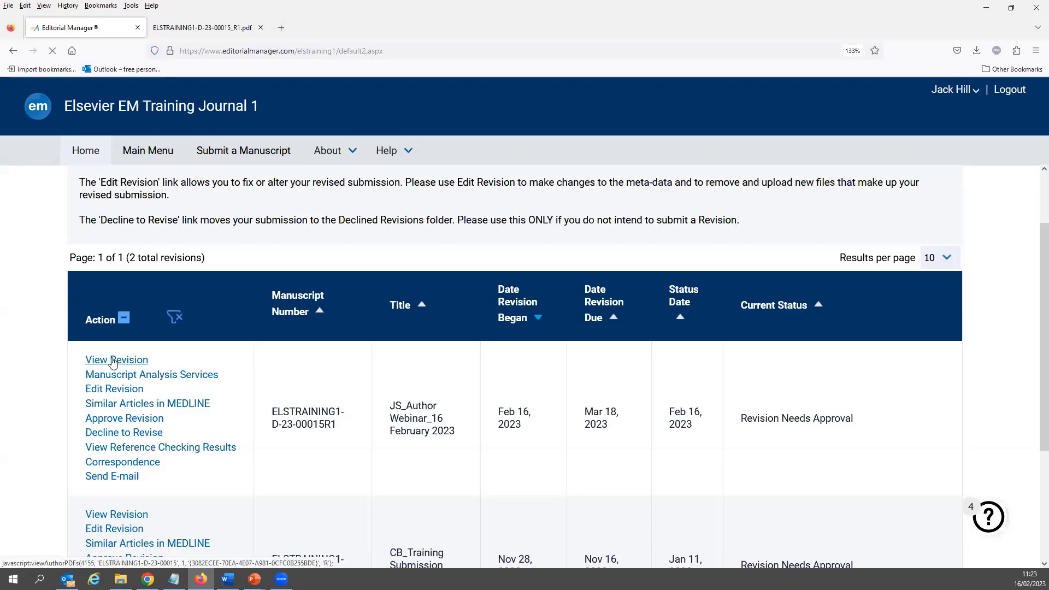
scroll(225, 443, "down", 4)
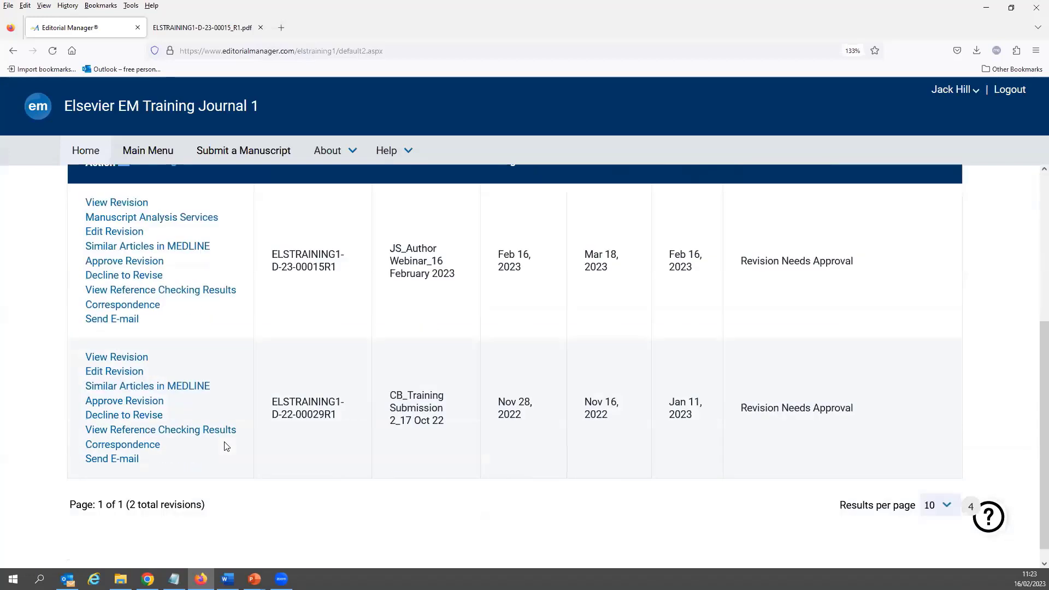
scroll(202, 338, "up", 2)
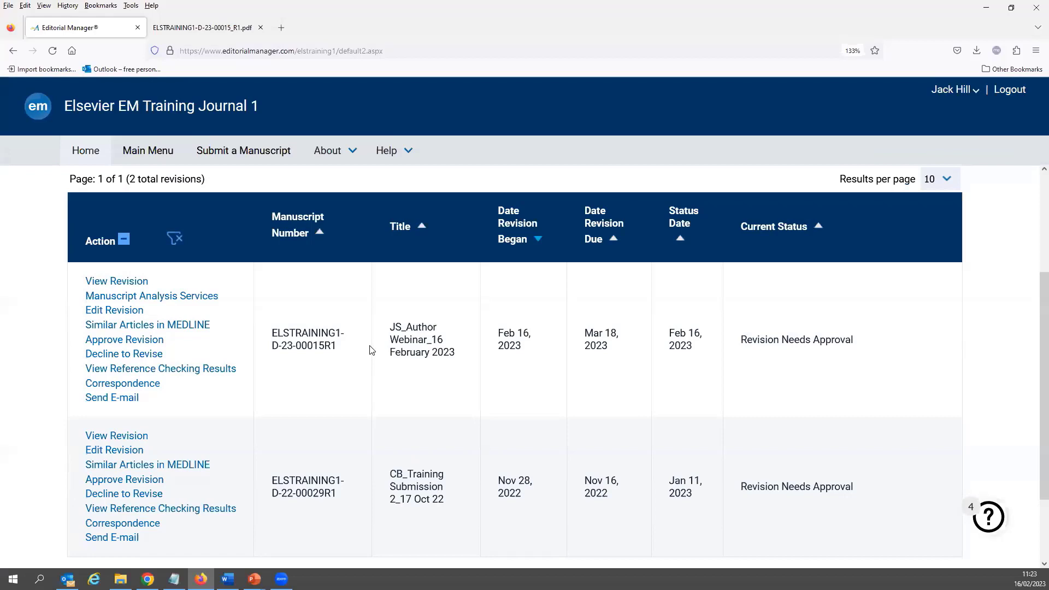
- Approve the revision JS_Author Webinar_16 February 2023 and confirm the approval
left_click(94, 341)
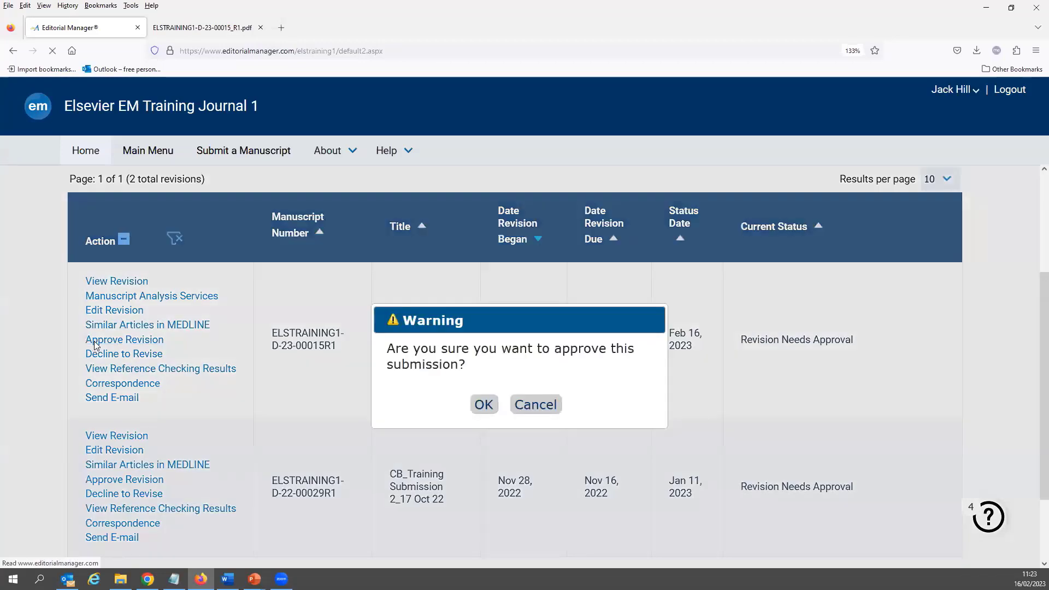
key("Return")
scroll(346, 426, "down", 4)
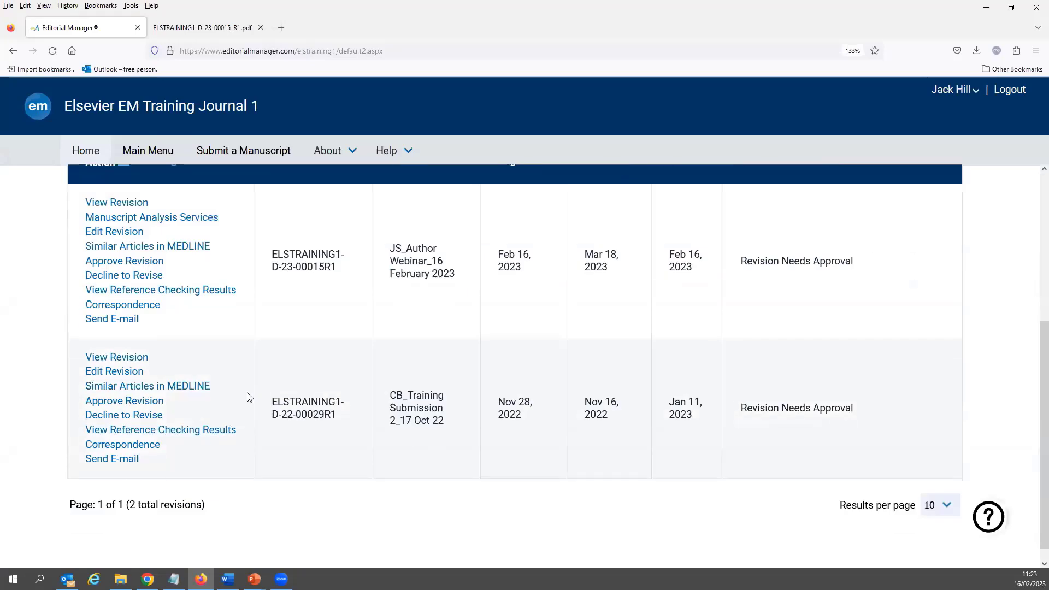
left_click(109, 263)
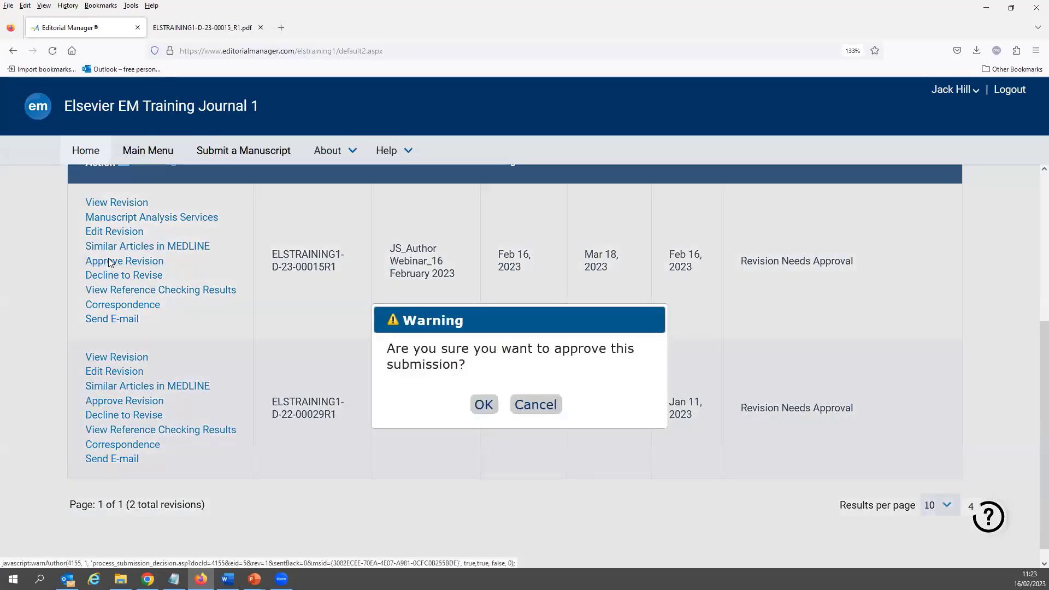
left_click(483, 405)
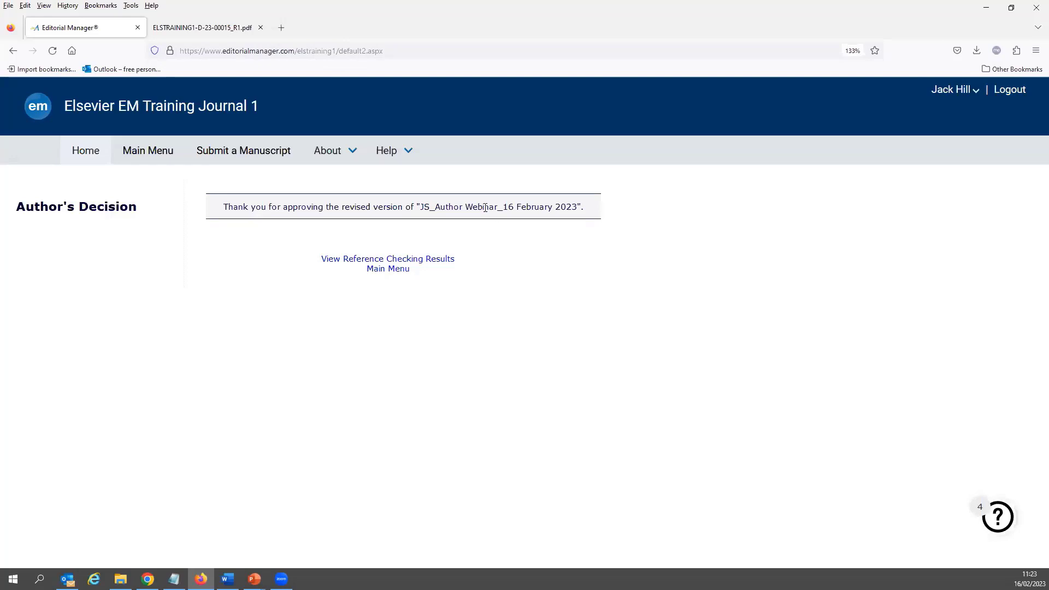
- Return to the author main menu, open the list of revisions being processed, and check the current status of JS_Author Webinar_16 February 2023
left_click(386, 278)
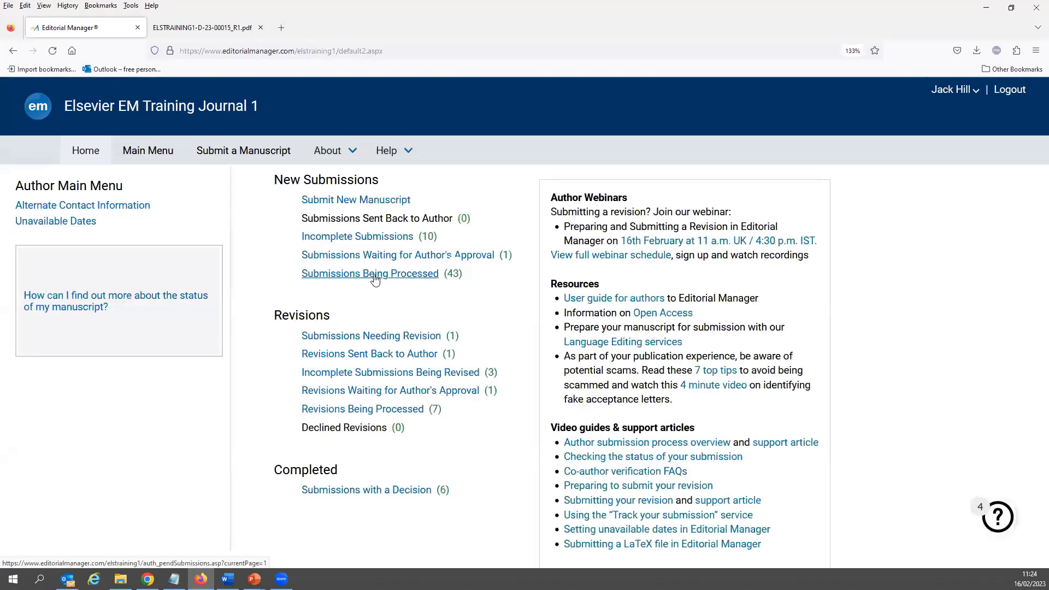
left_click(340, 414)
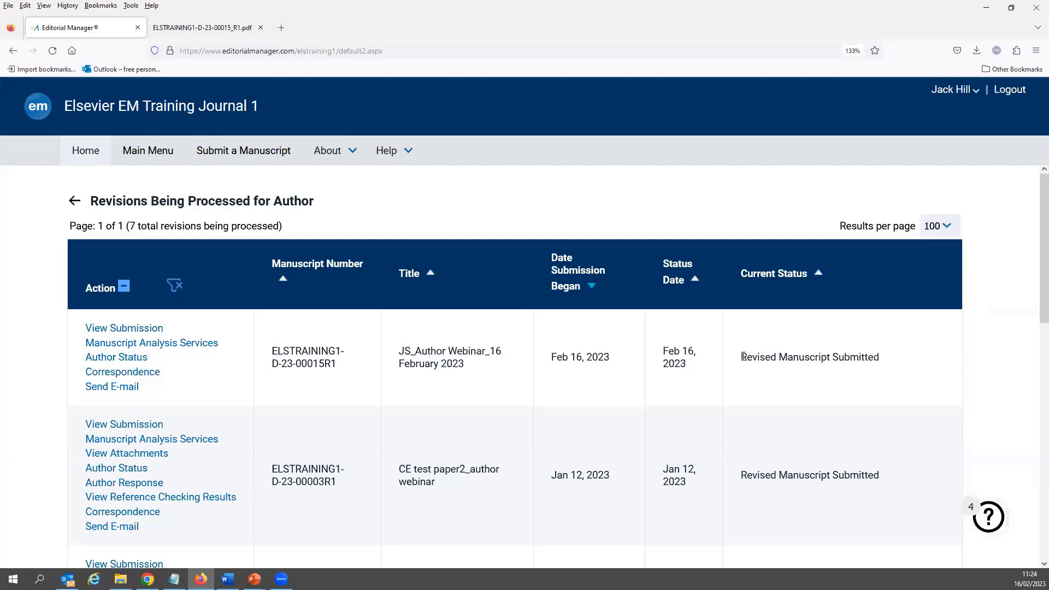
left_click_drag(742, 356, 923, 357)
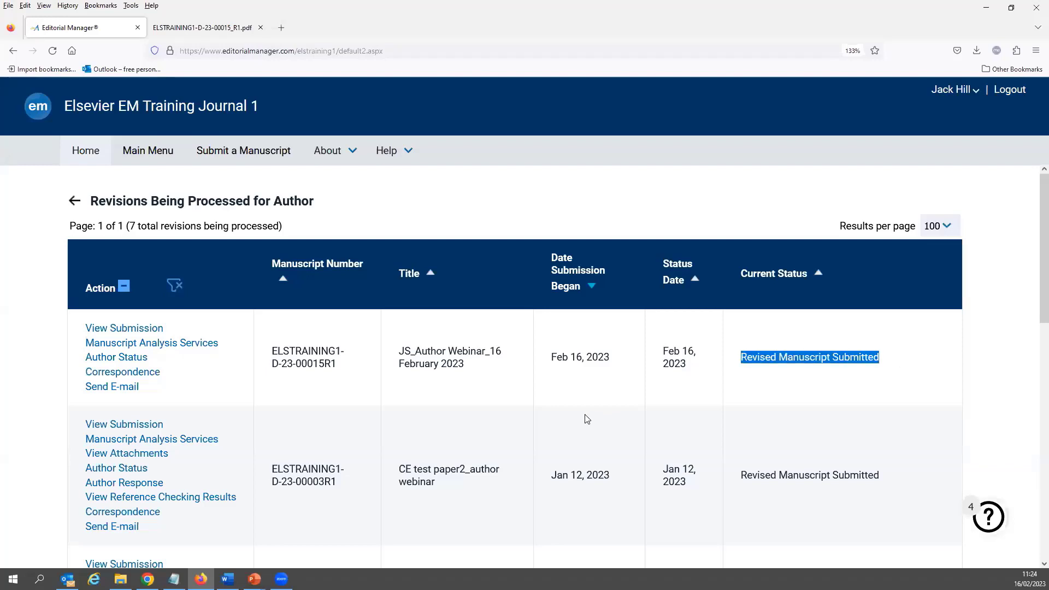